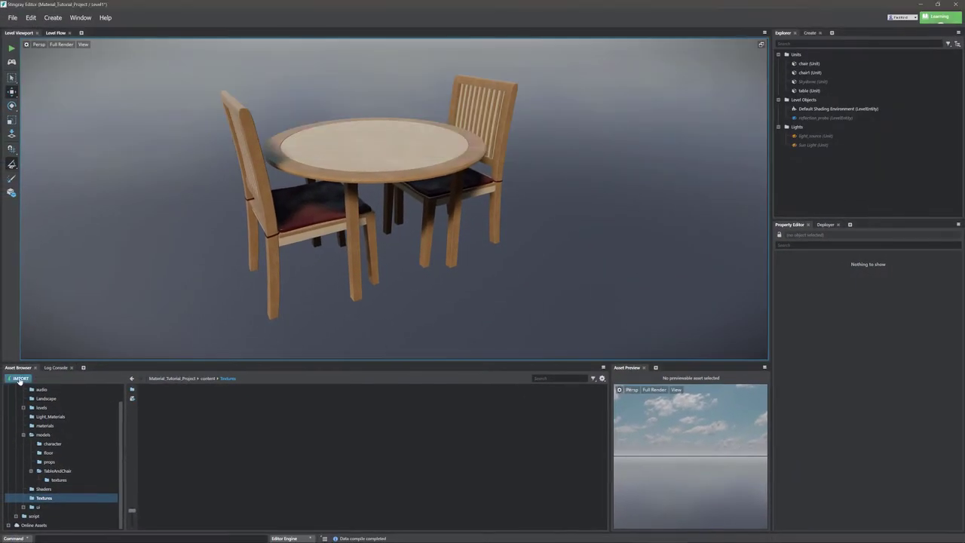
# Import the wood_sample image file as a new texture in the Textures folder
pyautogui.click(19, 378)
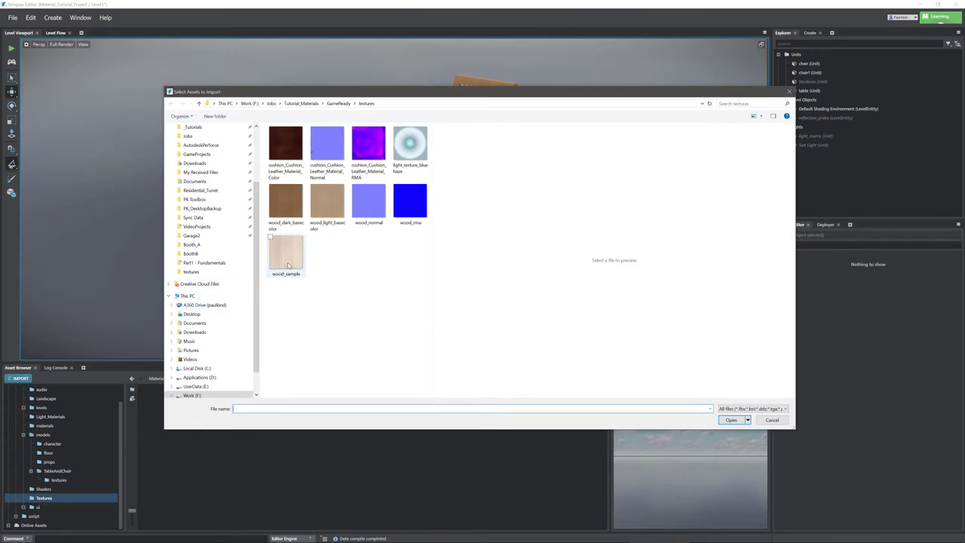
pyautogui.click(286, 254)
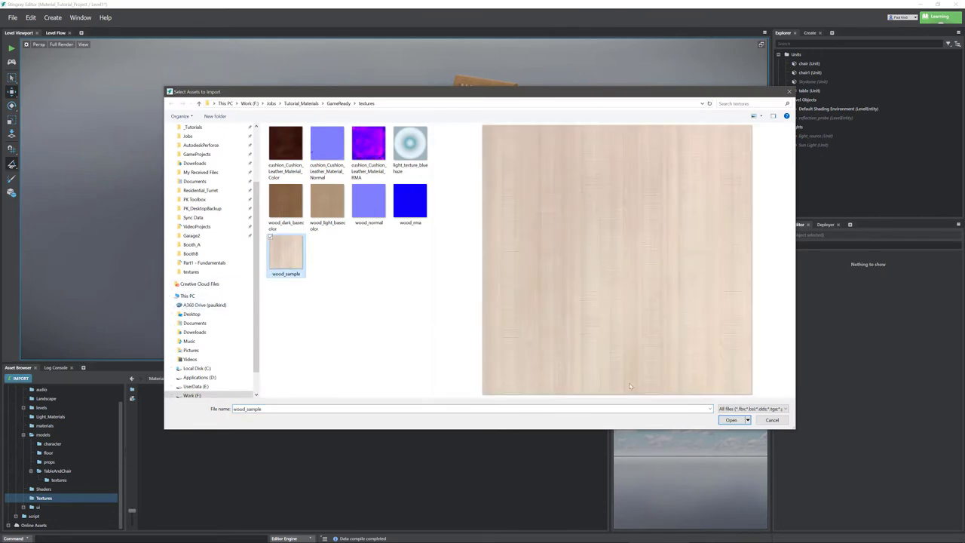
pyautogui.click(731, 420)
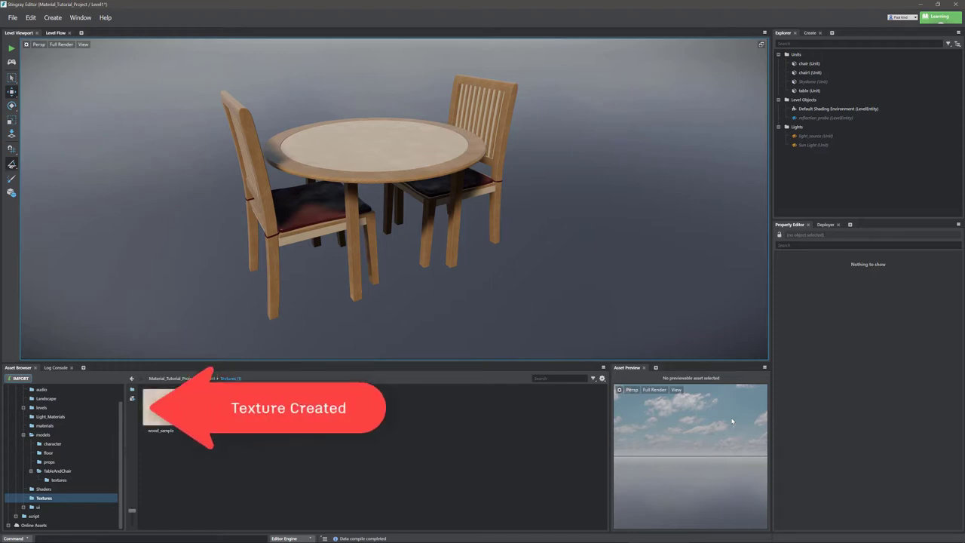
pyautogui.click(601, 379)
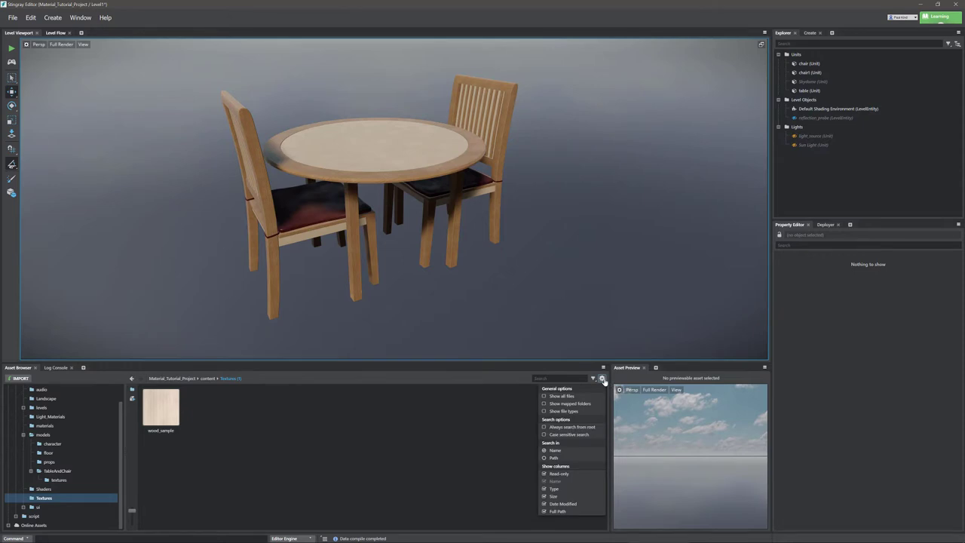
pyautogui.click(561, 396)
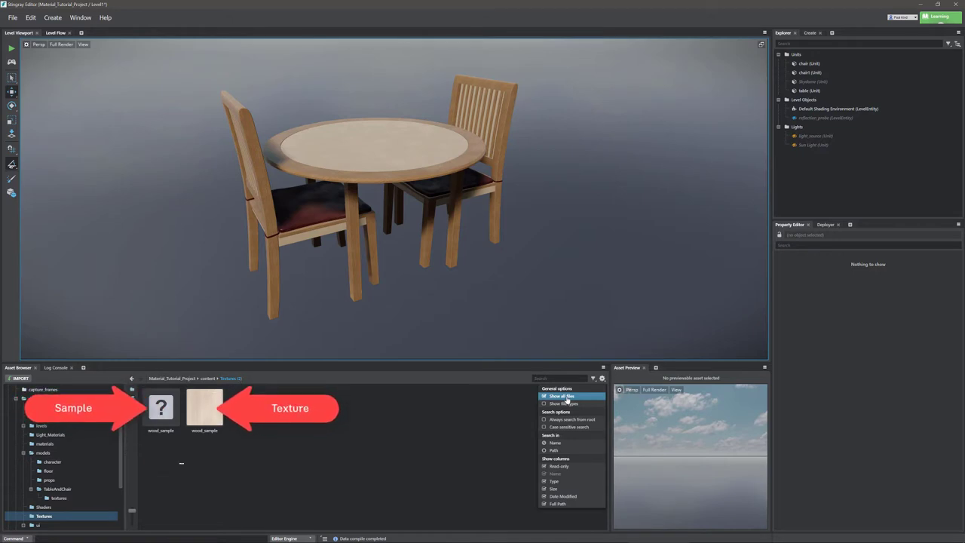
pyautogui.click(420, 394)
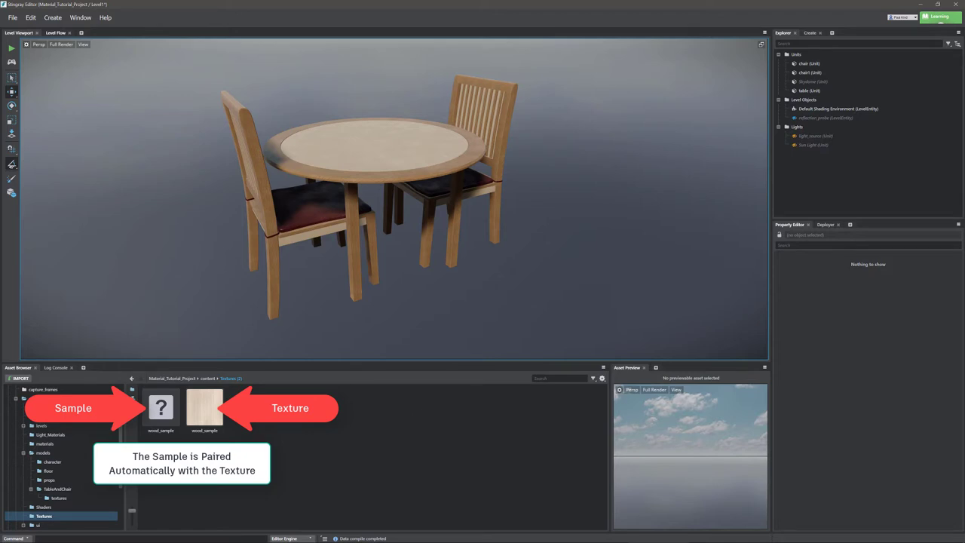
pyautogui.click(602, 378)
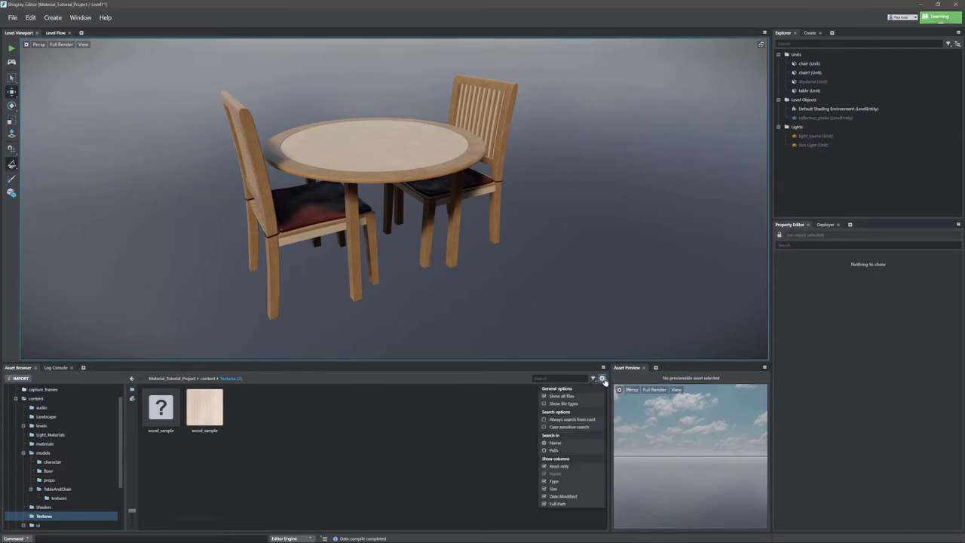
pyautogui.click(545, 397)
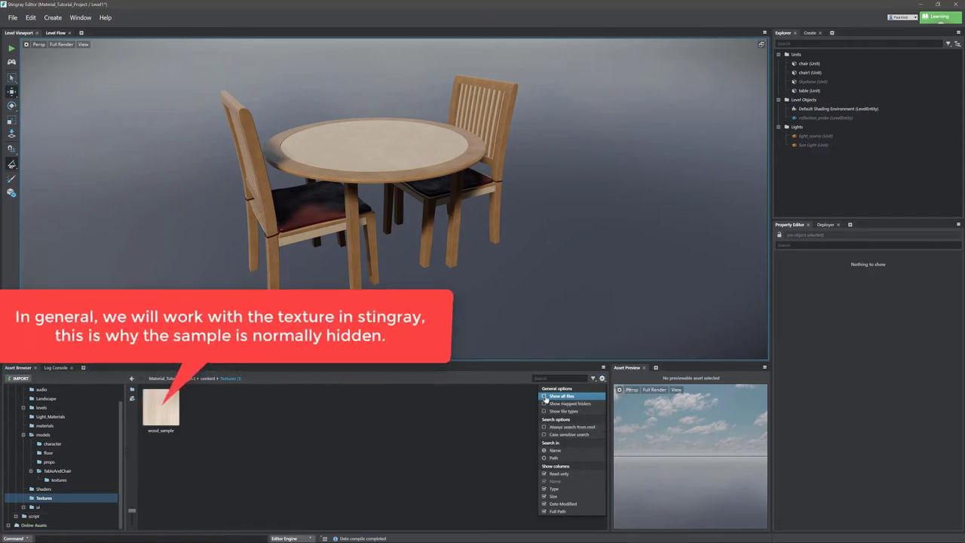
pyautogui.click(444, 411)
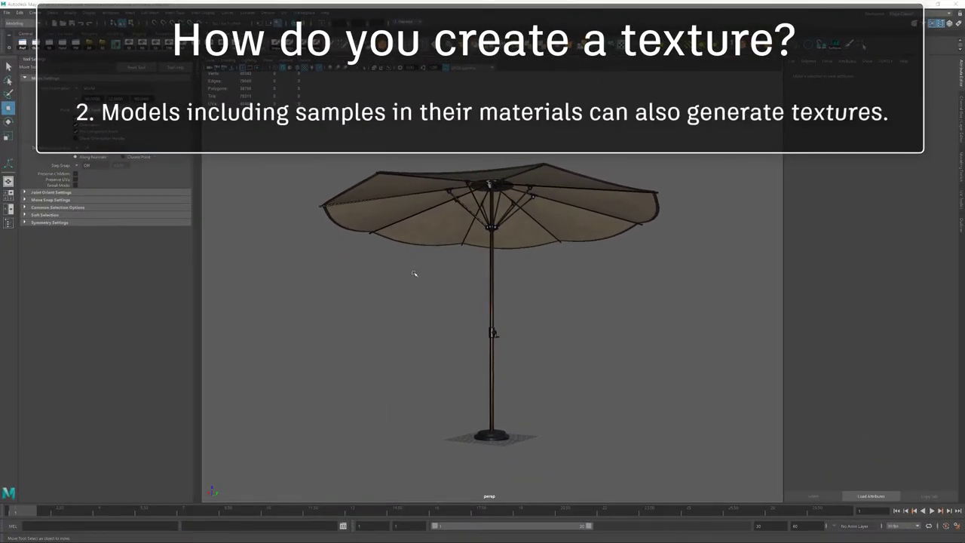
# Check the canopy's color texture file name, then select the whole umbrella including pole and base
pyautogui.moveTo(414, 271)
pyautogui.keyDown('alt'); pyautogui.mouseDown()
pyautogui.moveTo(439, 287)
pyautogui.moveTo(423, 266)
pyautogui.moveTo(428, 284)
pyautogui.mouseUp(); pyautogui.keyUp('alt')
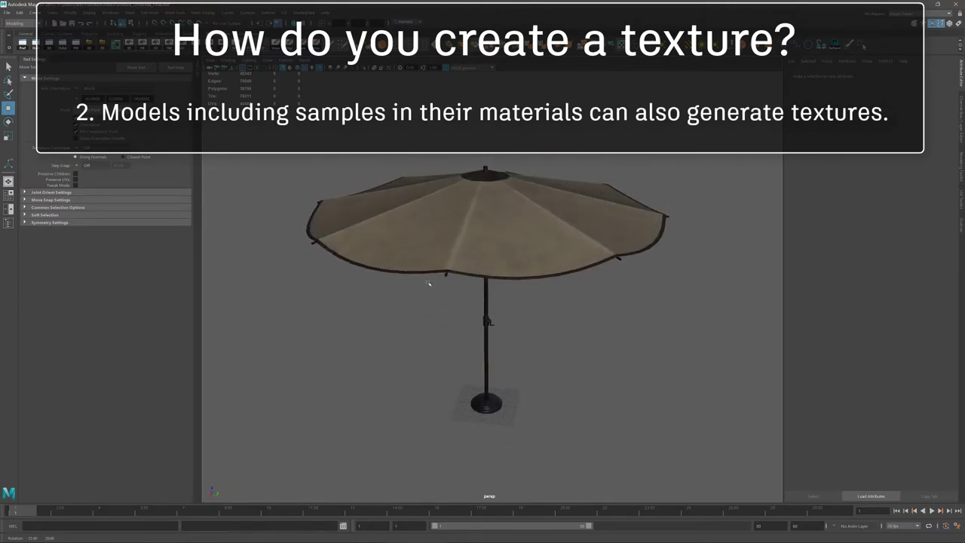
pyautogui.click(502, 255)
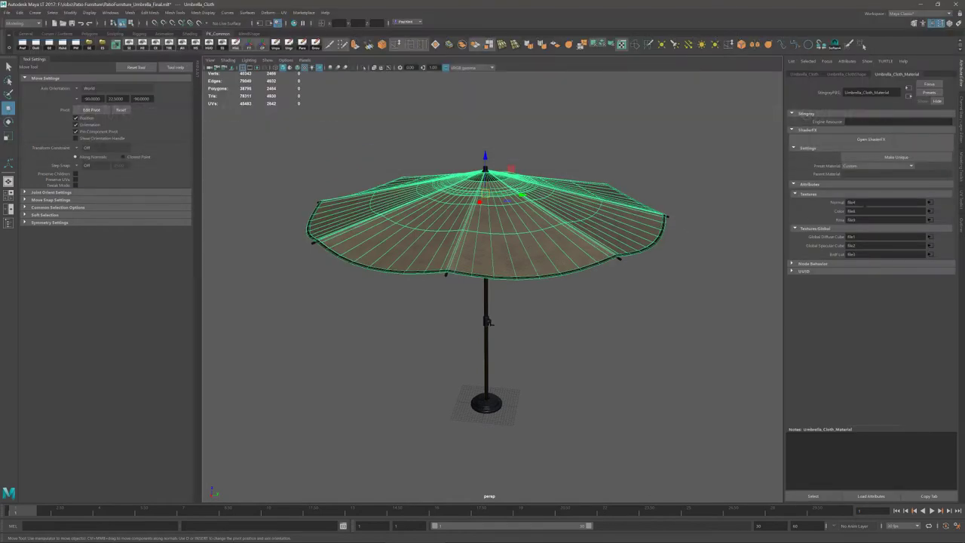
pyautogui.click(930, 212)
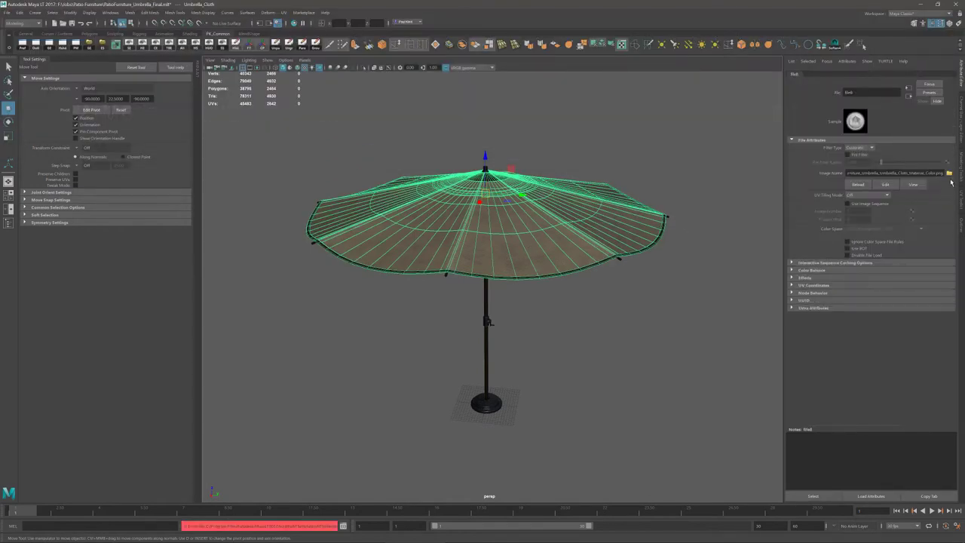
pyautogui.moveTo(864, 173); pyautogui.dragTo(942, 173)
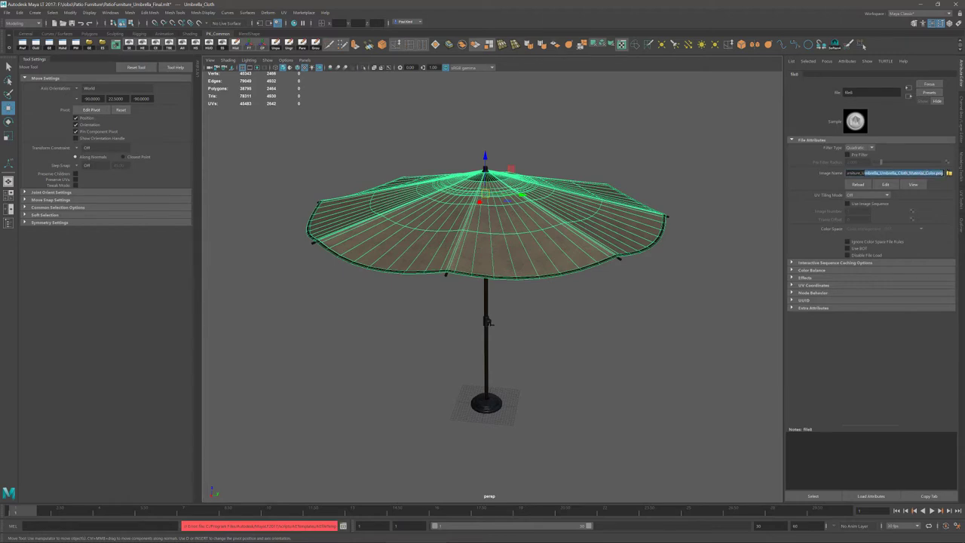
pyautogui.click(750, 244)
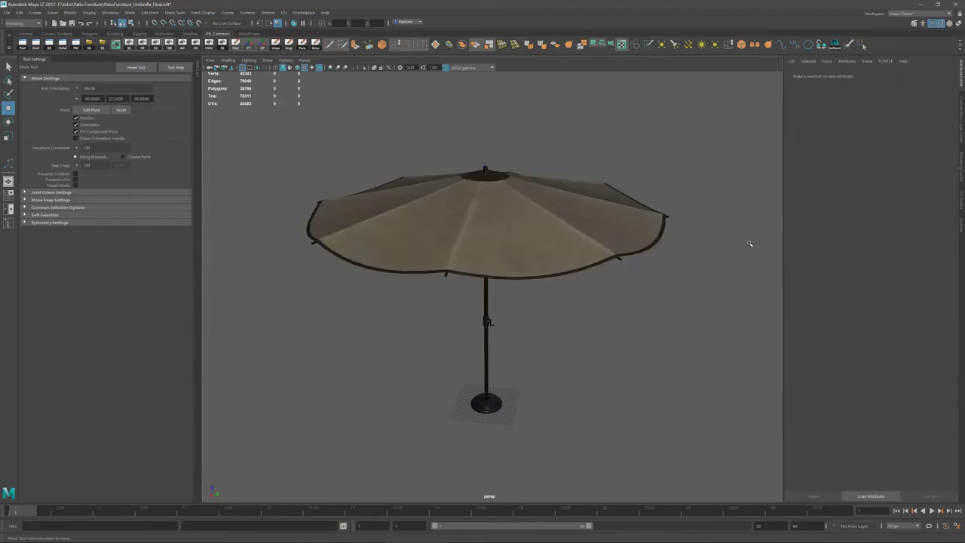
pyautogui.click(489, 246)
pyautogui.moveTo(315, 148); pyautogui.dragTo(684, 432)
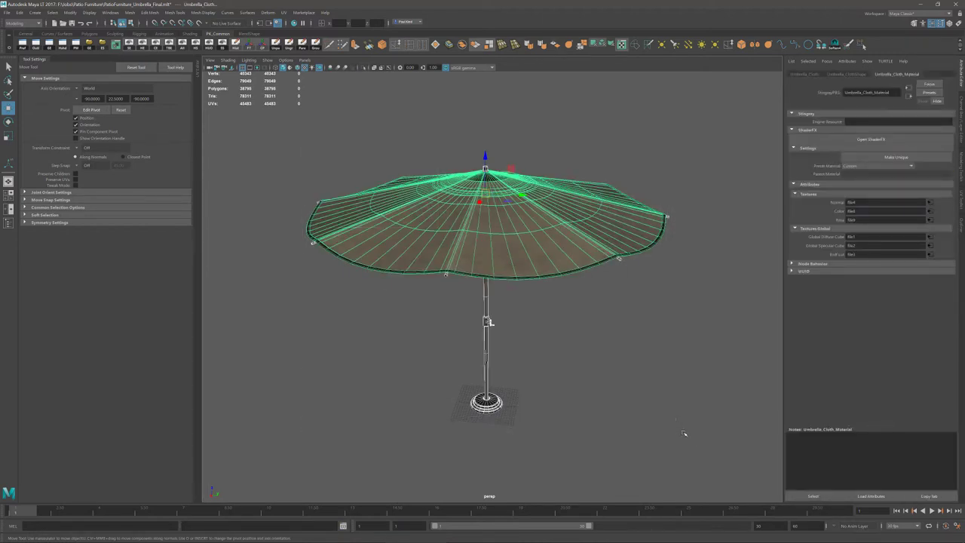
# Export the selection over the existing Patio_Furniture_Umbrella FBX, confirming the replacement
pyautogui.click(8, 13)
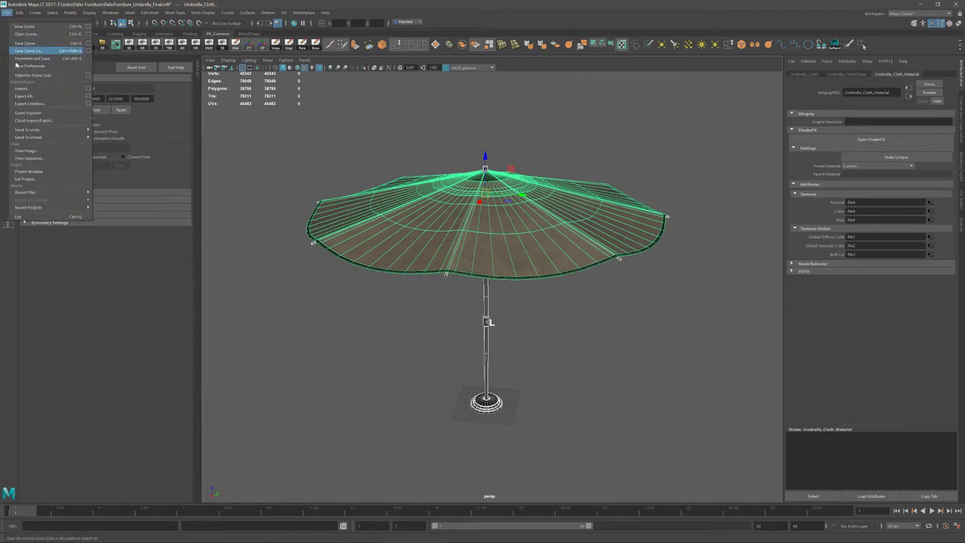
pyautogui.click(21, 108)
pyautogui.click(334, 156)
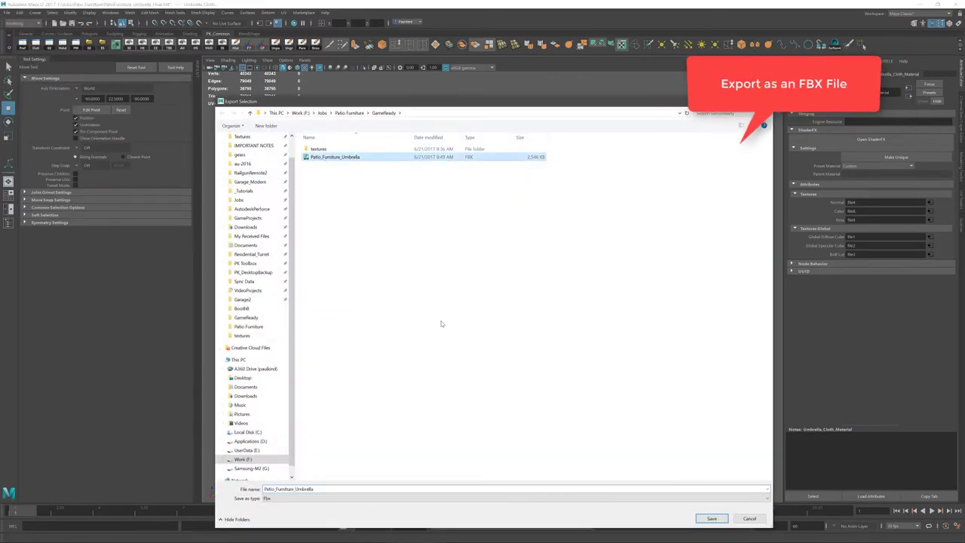
pyautogui.click(711, 519)
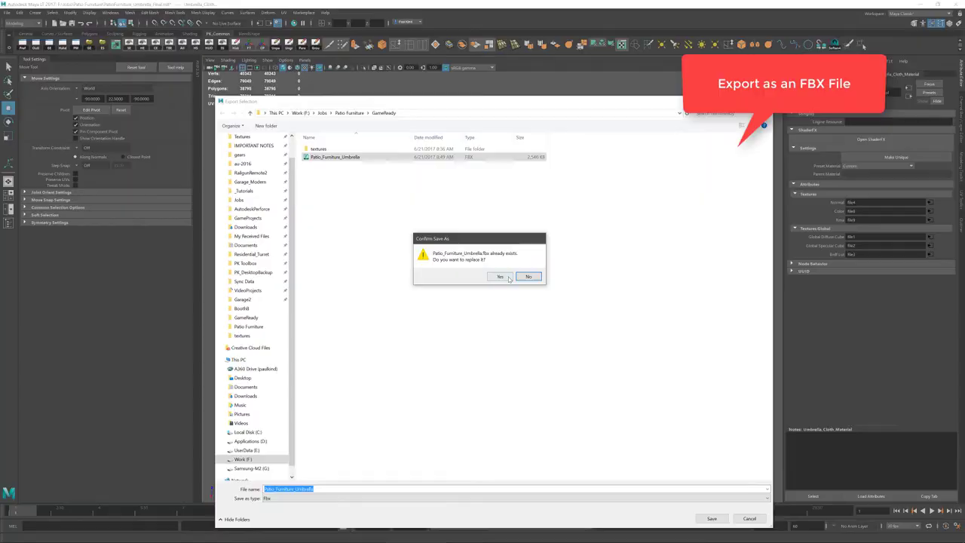
pyautogui.click(499, 278)
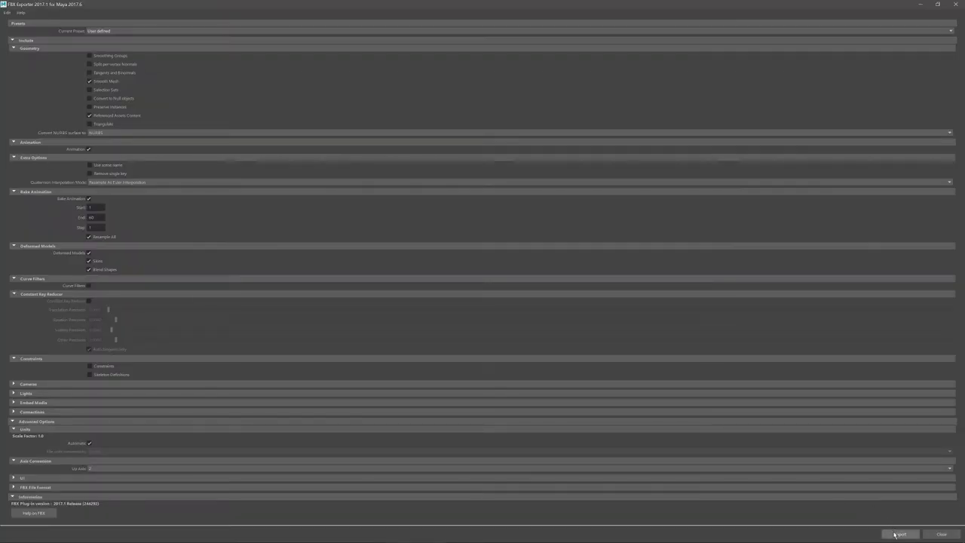
pyautogui.click(894, 532)
pyautogui.press('6')
pyautogui.click(623, 390)
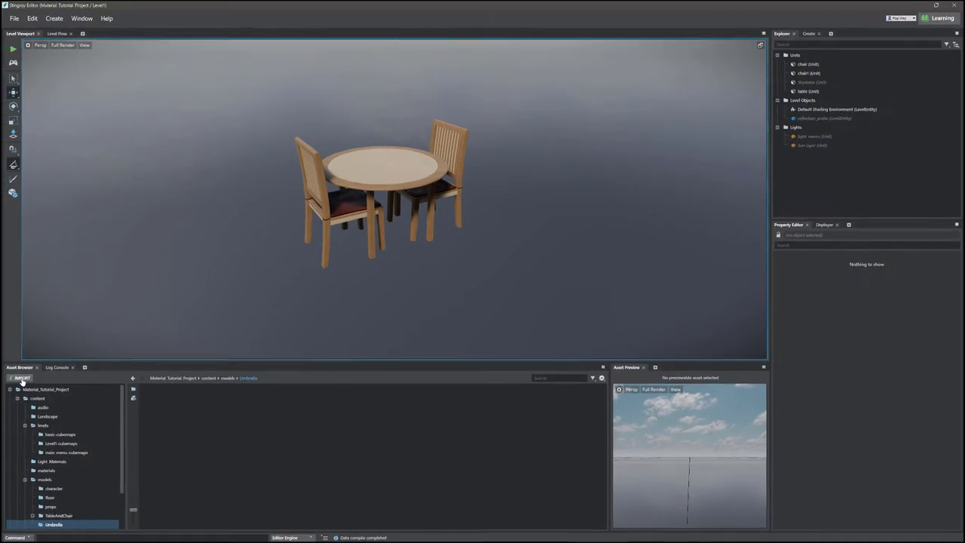
# Import Patio_Furniture_Umbrella.fbx with Create Textures Folder left enabled
pyautogui.click(19, 379)
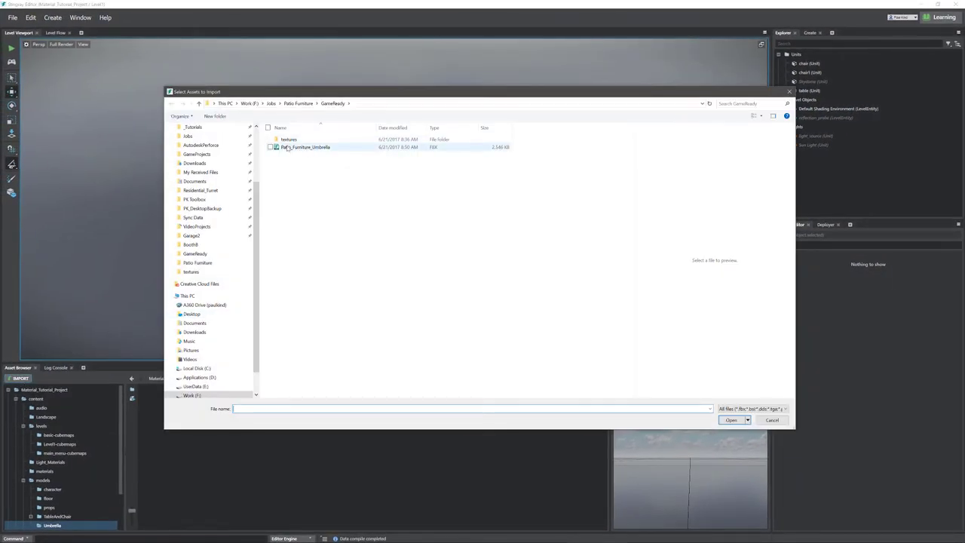
pyautogui.click(287, 148)
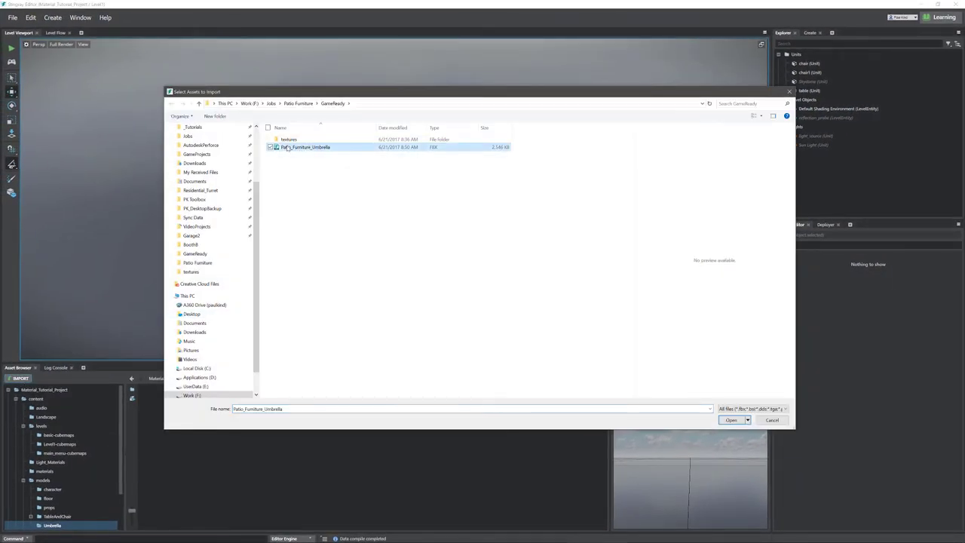
pyautogui.click(736, 422)
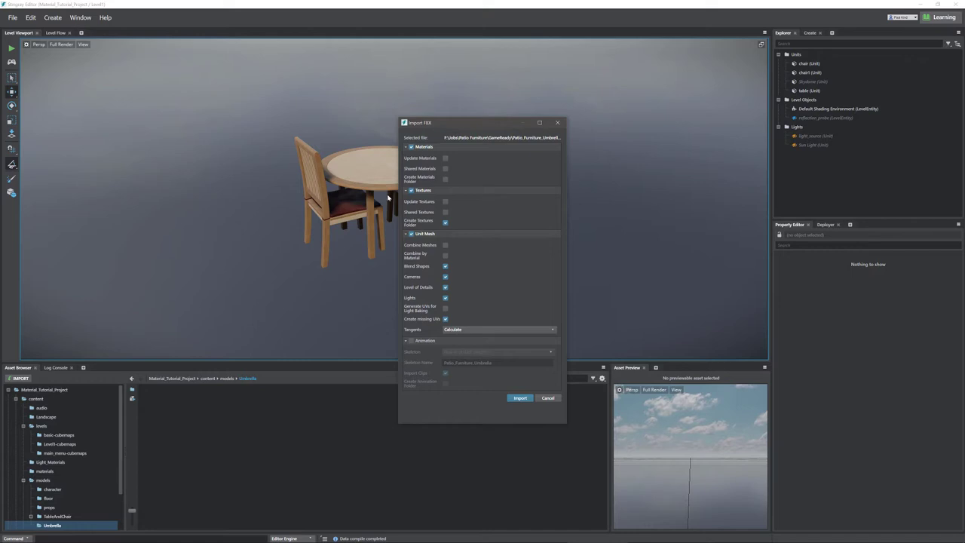
pyautogui.click(446, 224)
pyautogui.click(445, 223)
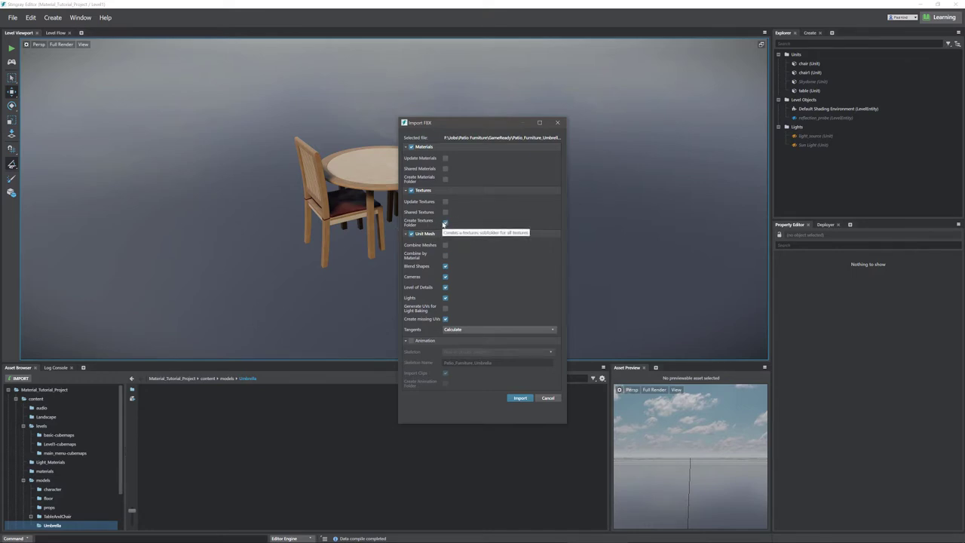
pyautogui.click(520, 399)
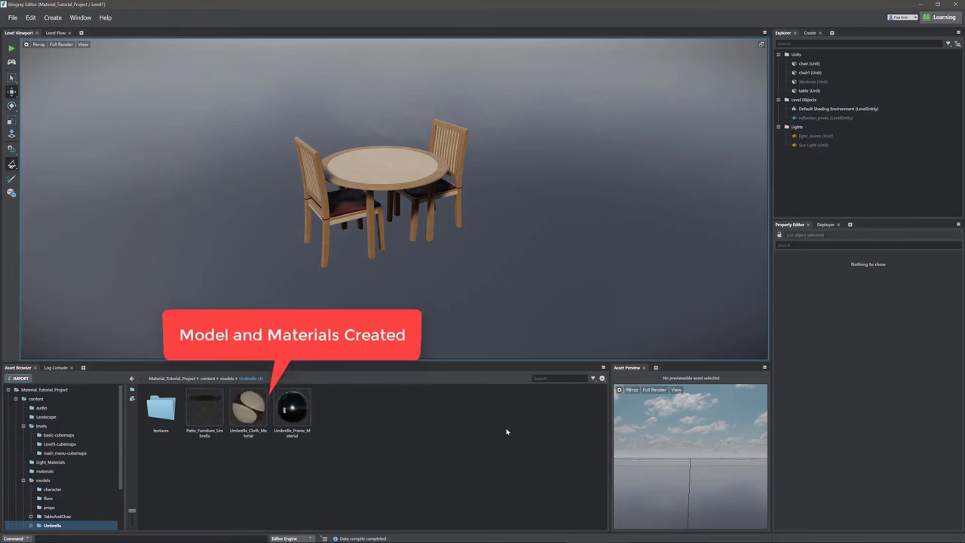
# Open the umbrella's generated textures folder and enable Show all files to reveal the PNG sources
pyautogui.doubleClick(167, 408)
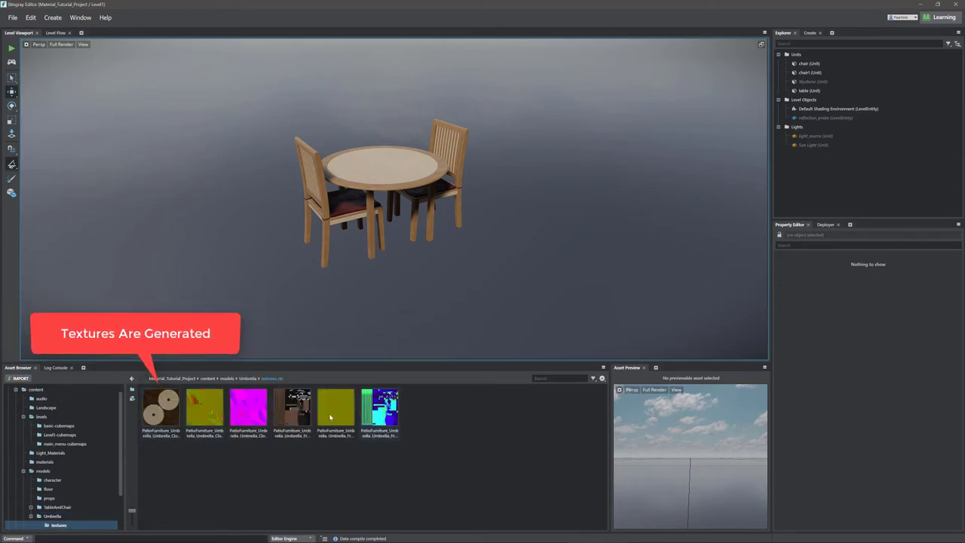
pyautogui.click(602, 378)
pyautogui.click(566, 396)
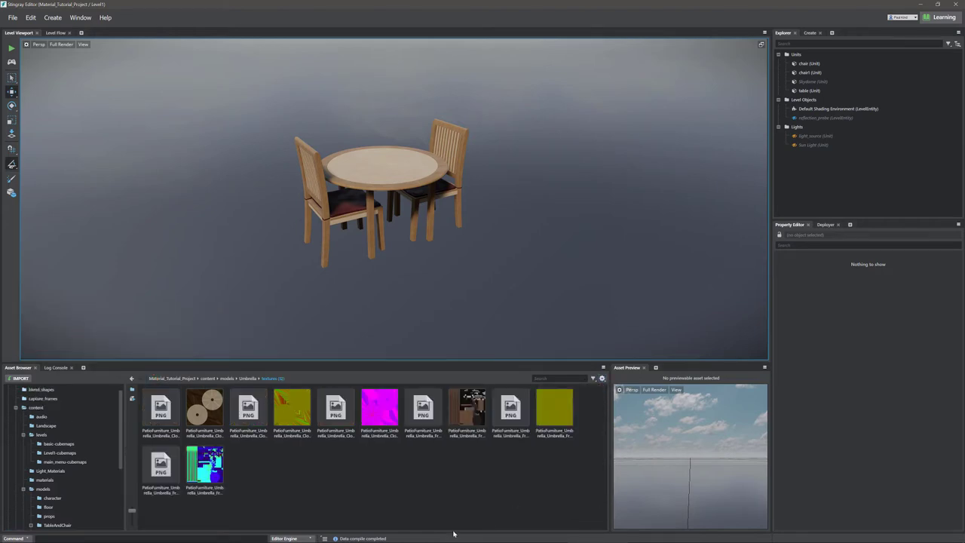
pyautogui.click(601, 379)
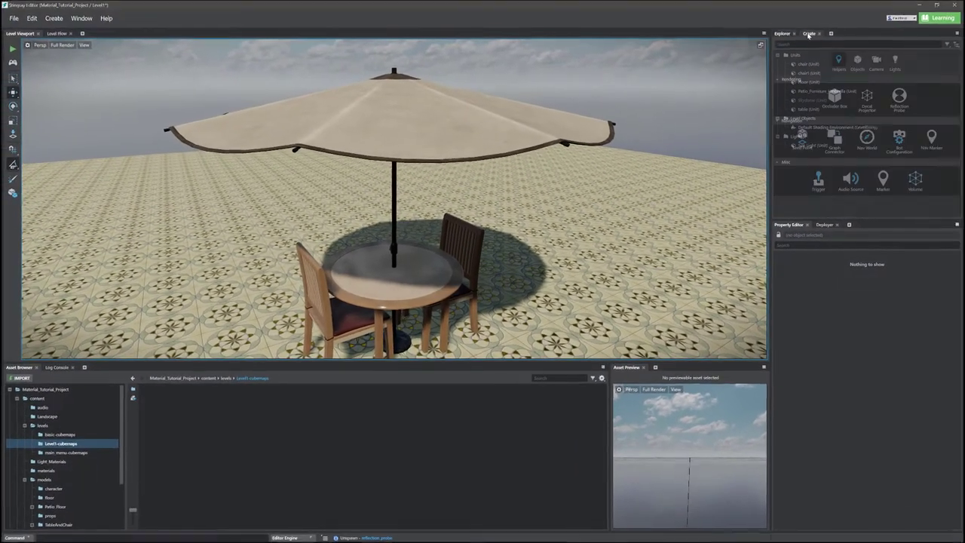
# Bring back the reflection probe and rename it umbrella_reflection_probe in the Explorer
pyautogui.click(903, 99)
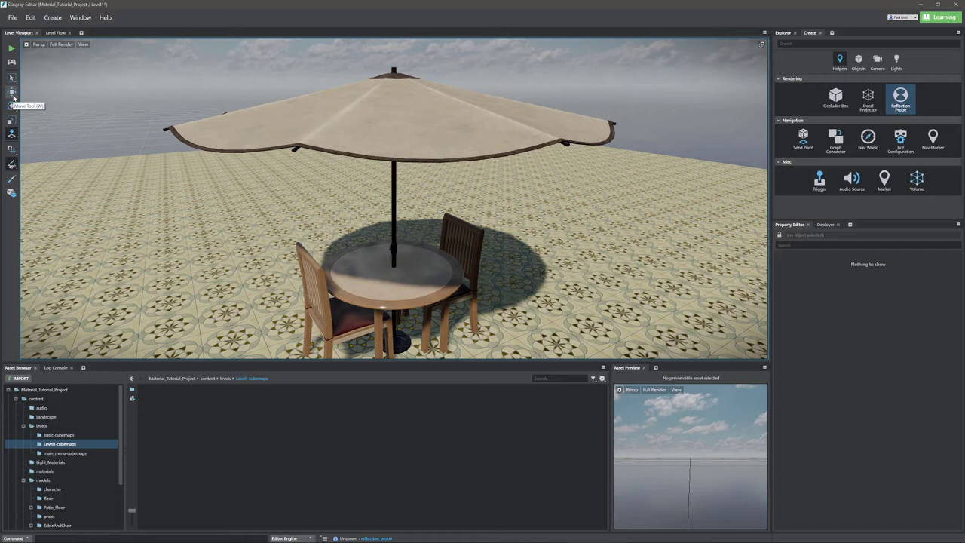
pyautogui.hotkey('ctrl', 'y')
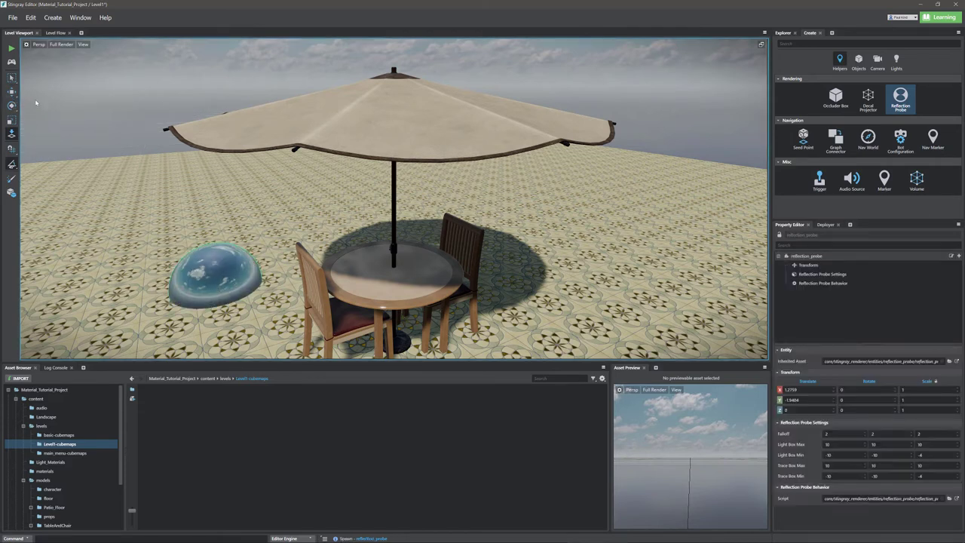
pyautogui.click(11, 92)
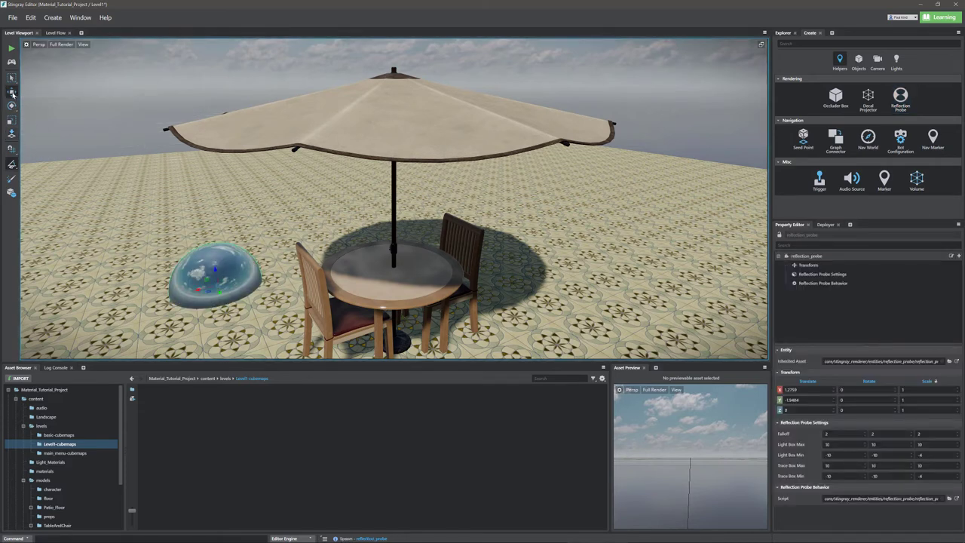
pyautogui.click(782, 34)
pyautogui.rightClick(810, 136)
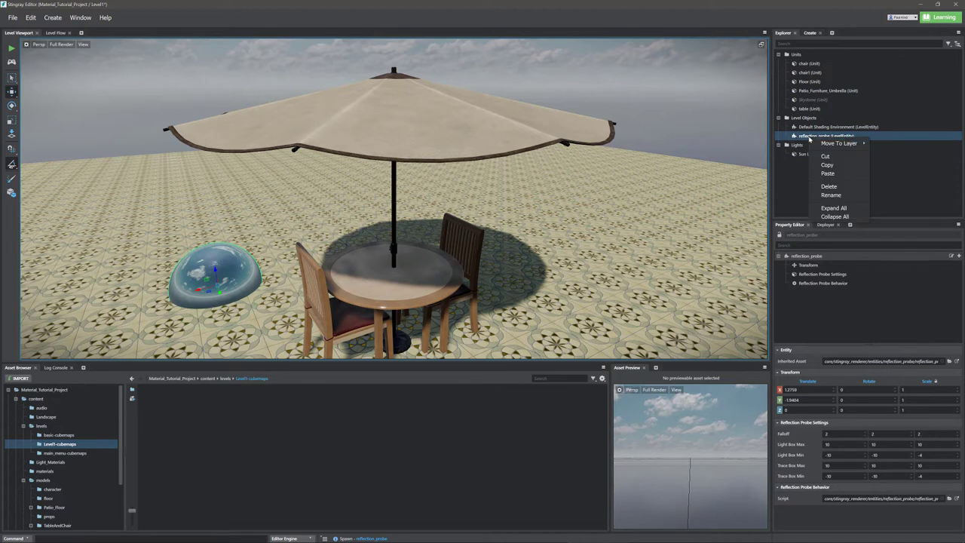
pyautogui.click(830, 195)
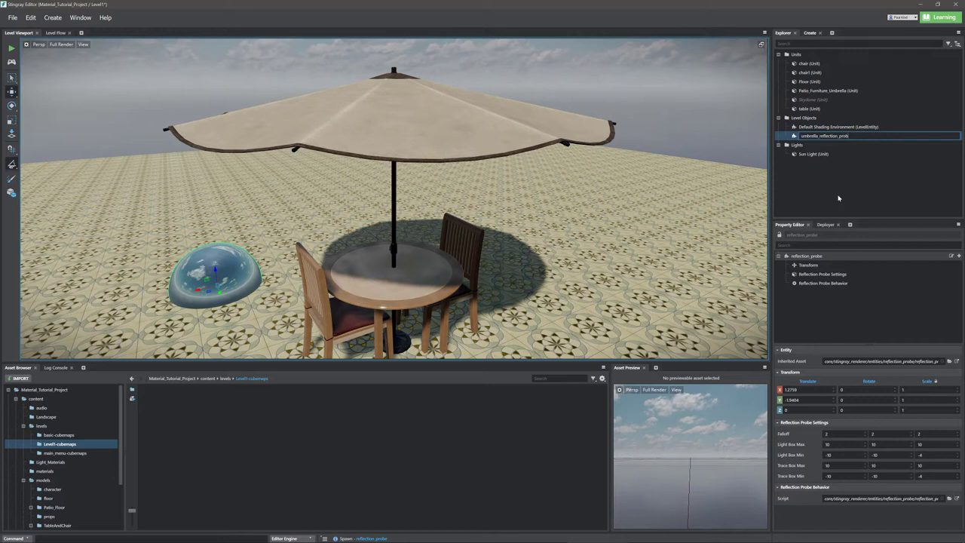
pyautogui.press('Return')
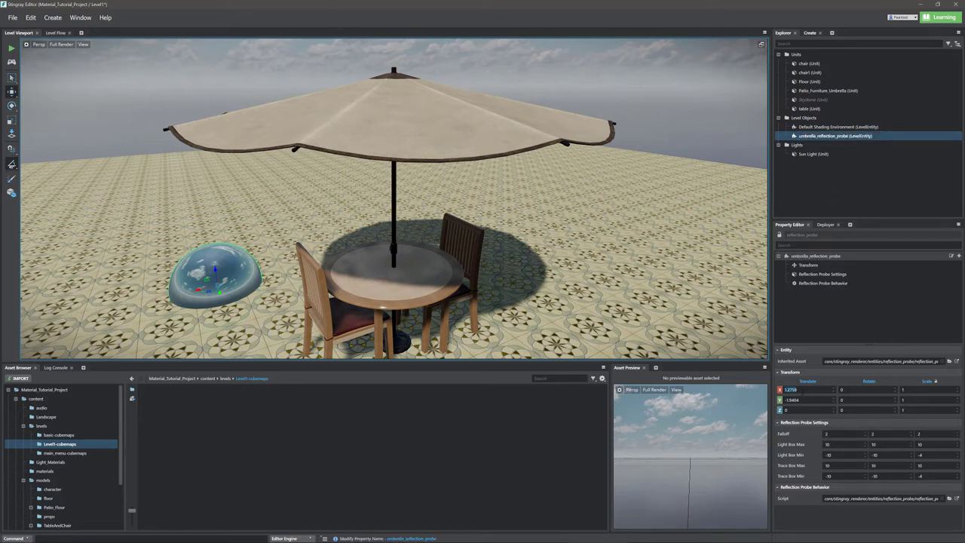
# Set the probe's X and Y to 0 and raise it to just under the umbrella canopy
pyautogui.write('0')
pyautogui.press('Tab')
pyautogui.write('0')
pyautogui.press('Tab')
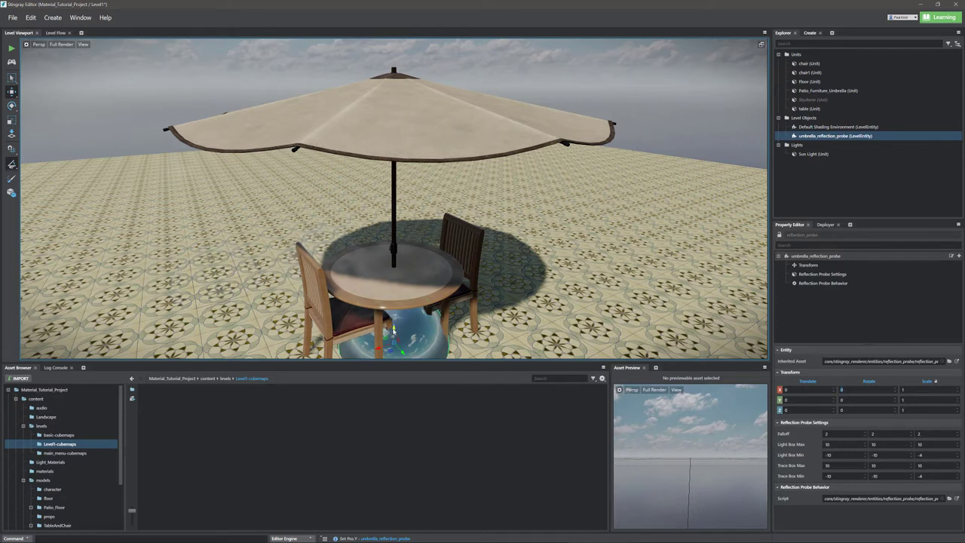
pyautogui.moveTo(393, 329); pyautogui.dragTo(434, 178)
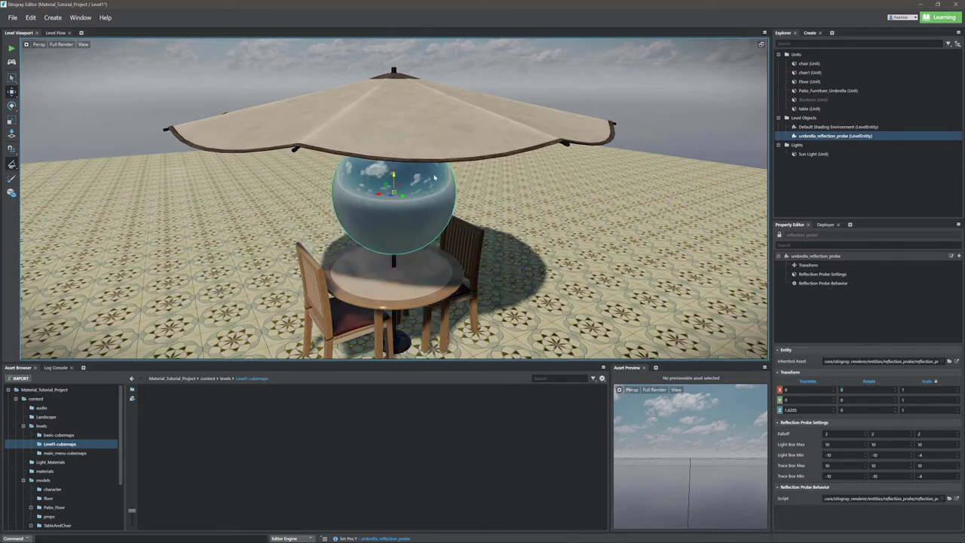
# Run Window > Lighting > Bake Reflection Probes to generate the probe cubemaps
pyautogui.click(85, 19)
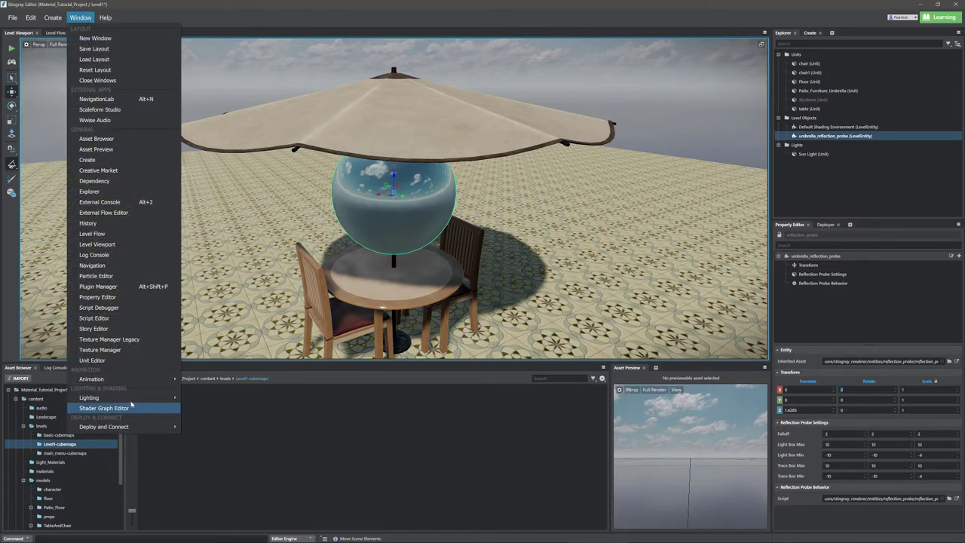
pyautogui.moveTo(130, 403)
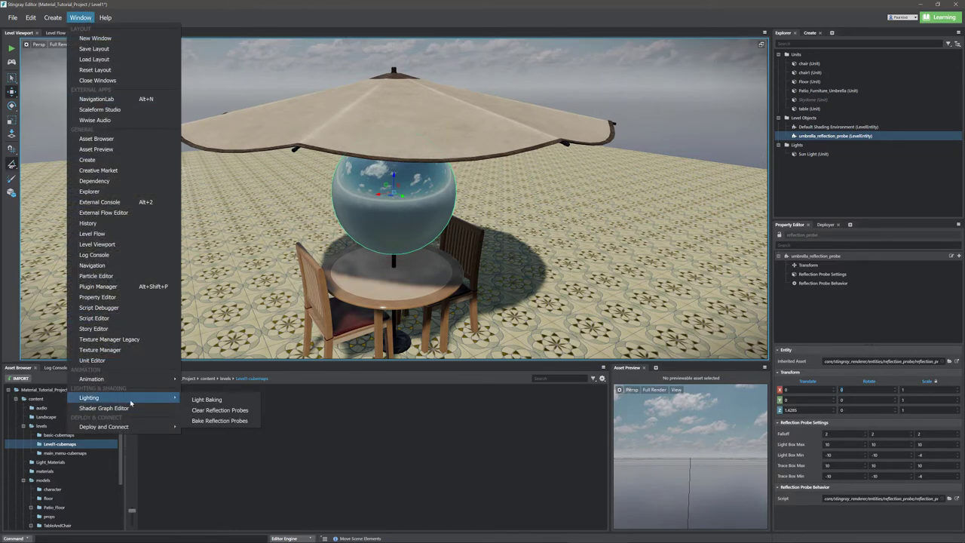
pyautogui.click(219, 421)
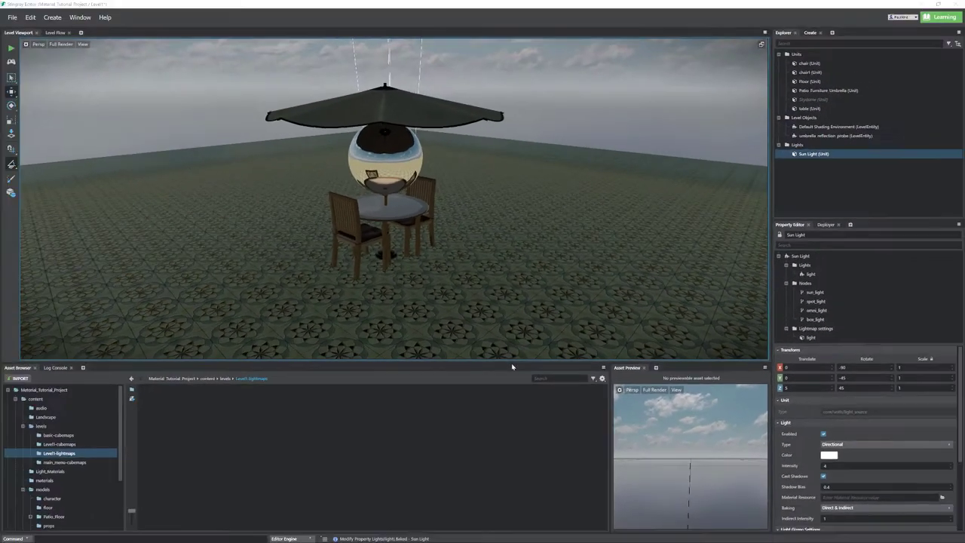
# Open Light Baking from Window > Lighting and bake the level's lightmaps
pyautogui.click(81, 17)
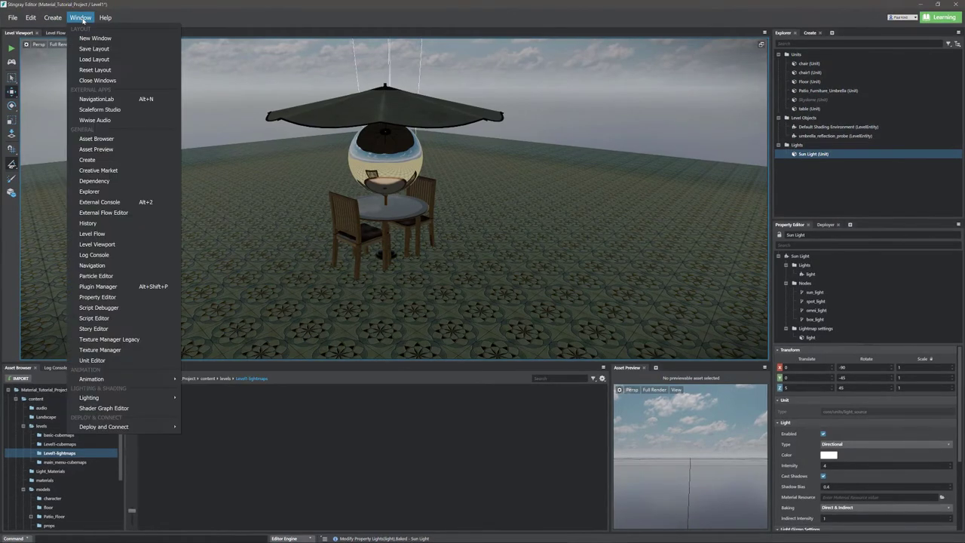
pyautogui.moveTo(108, 401)
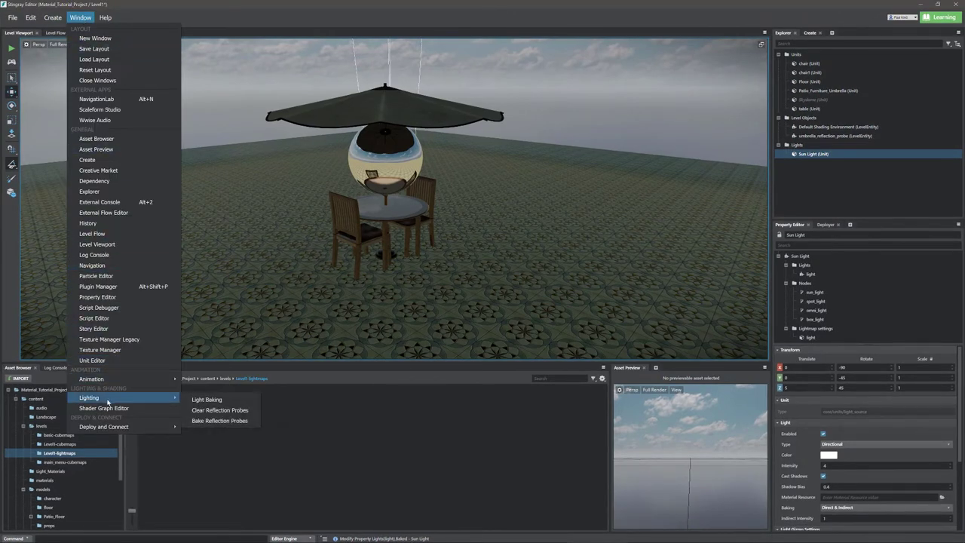
pyautogui.click(206, 400)
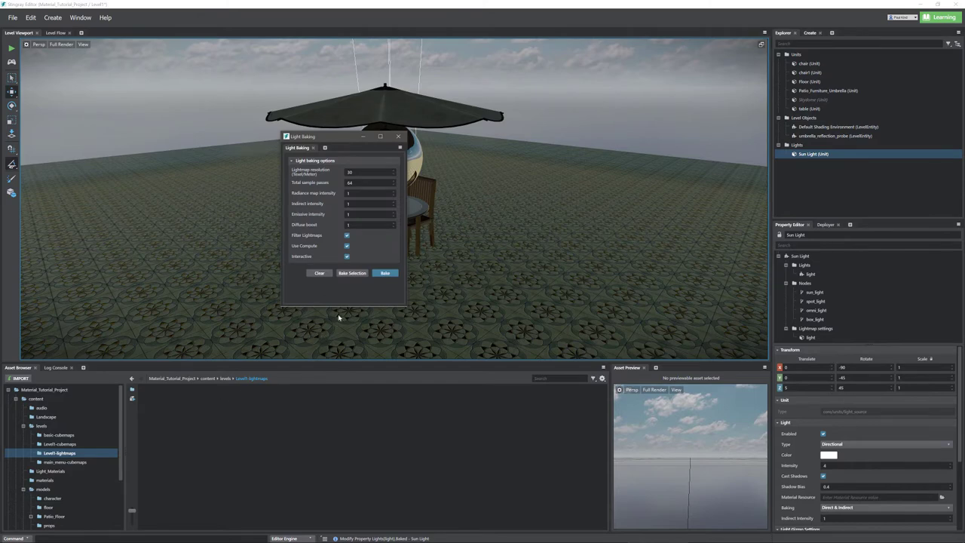
pyautogui.click(385, 274)
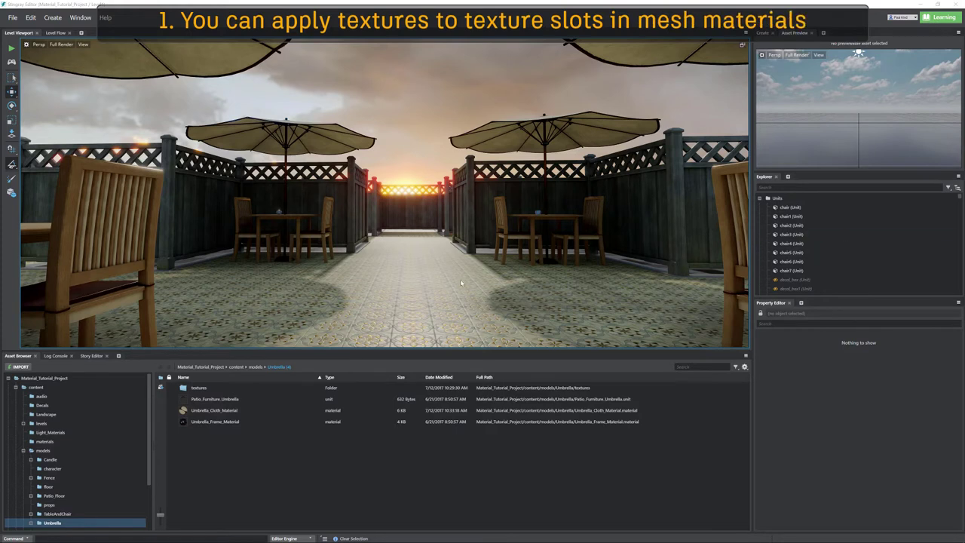
# Reveal the patio floor's source Patio_Floor folder in the Asset Browser
pyautogui.click(408, 282)
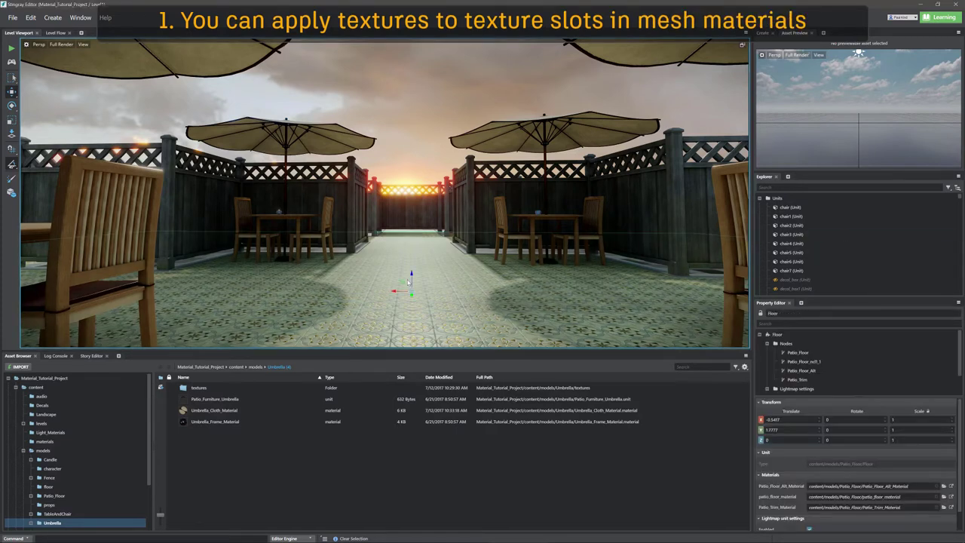
pyautogui.rightClick(408, 282)
pyautogui.click(456, 285)
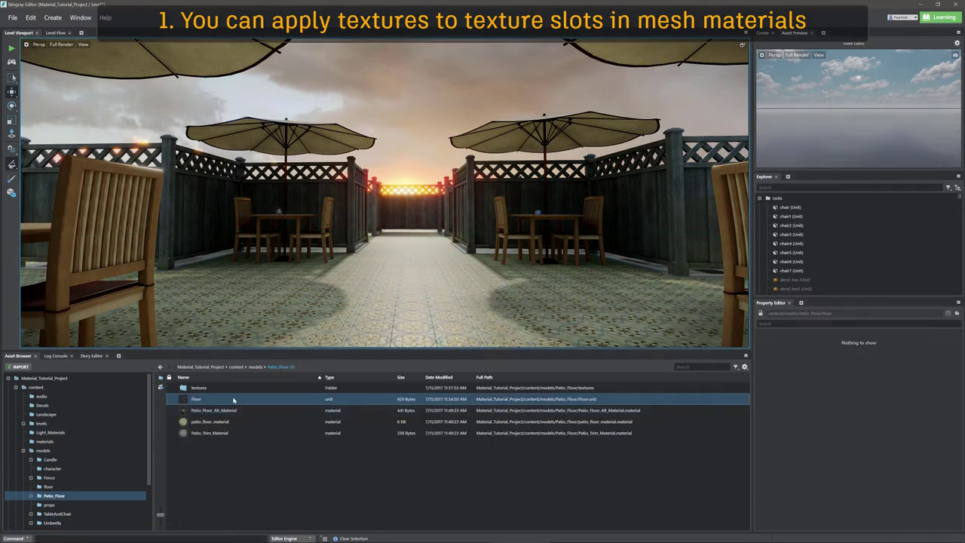
# Compare the three floor materials' texture settings, ending on patio_floor_material
pyautogui.click(223, 410)
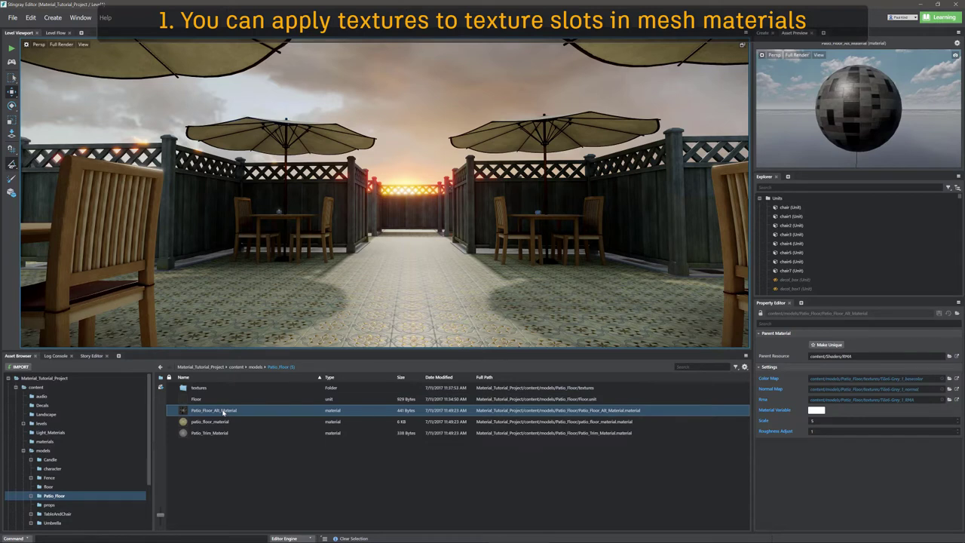
pyautogui.click(223, 421)
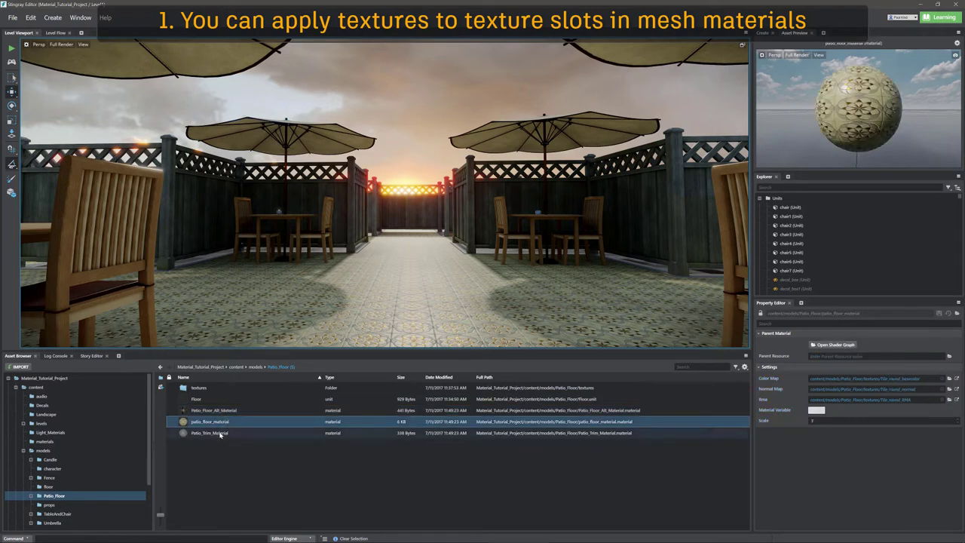
pyautogui.click(220, 434)
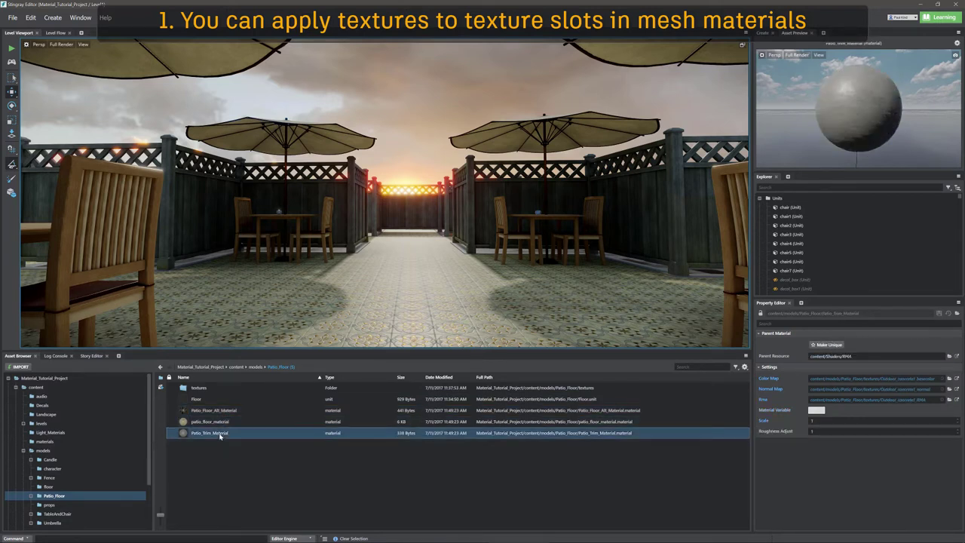
pyautogui.click(216, 422)
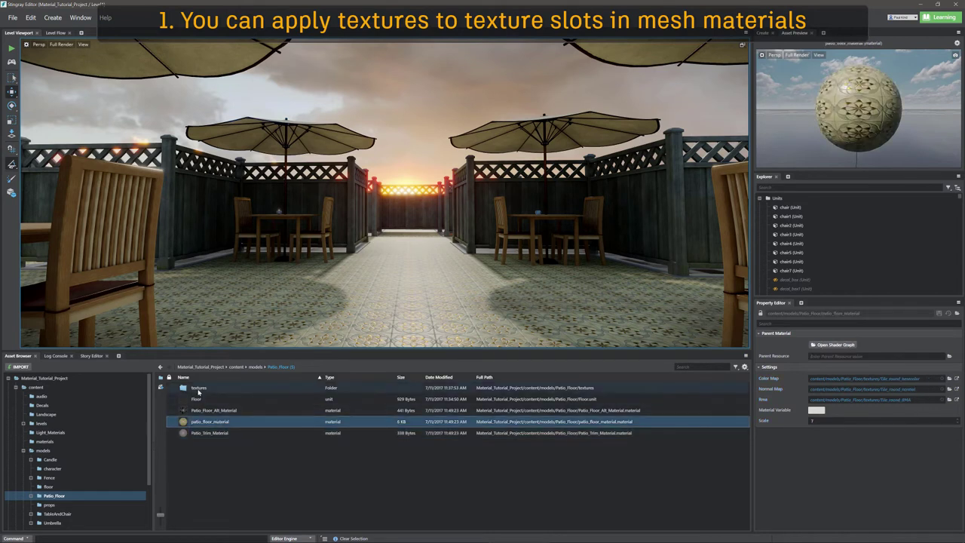
# Try the Tile6-Grey_1 basecolor, normal and RMA textures on the floor material
pyautogui.doubleClick(198, 389)
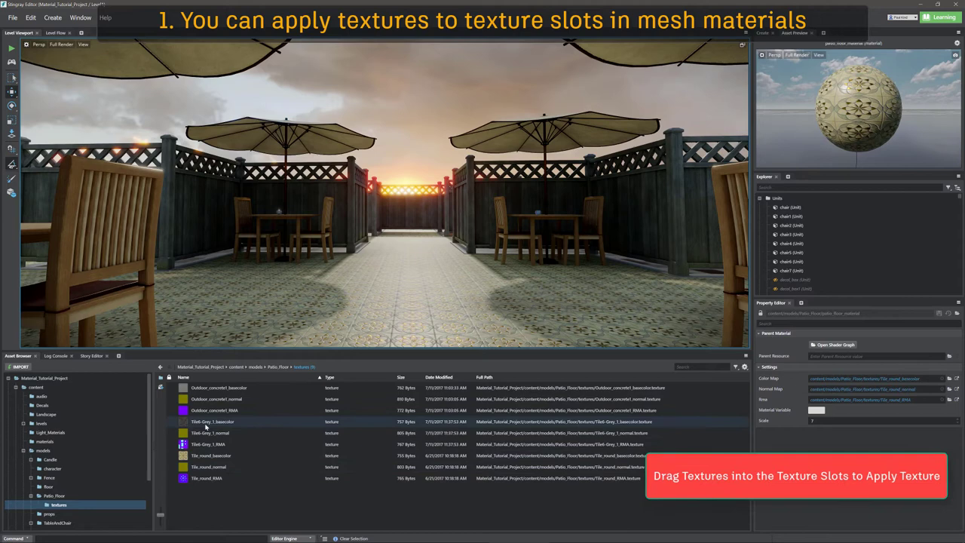
pyautogui.moveTo(205, 426); pyautogui.dragTo(833, 380)
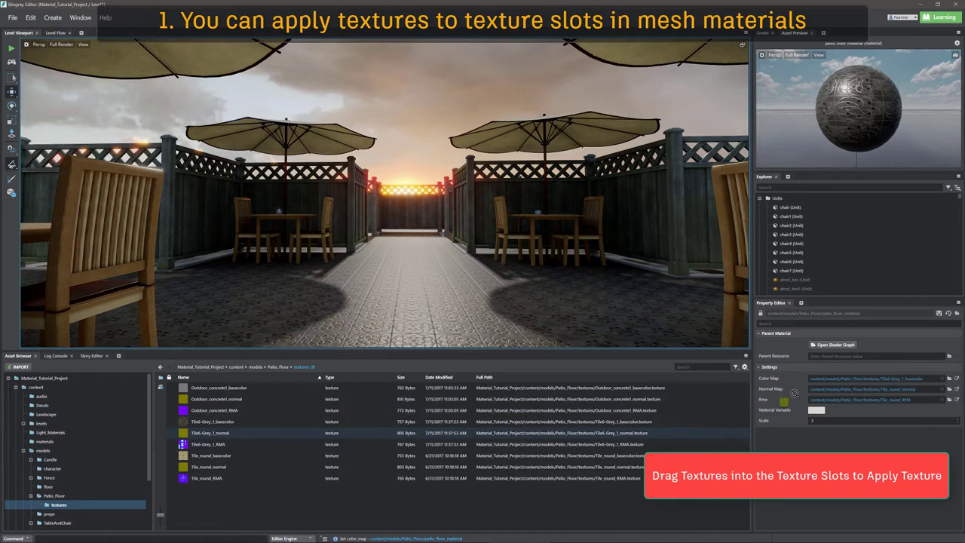
pyautogui.moveTo(794, 393); pyautogui.dragTo(818, 389)
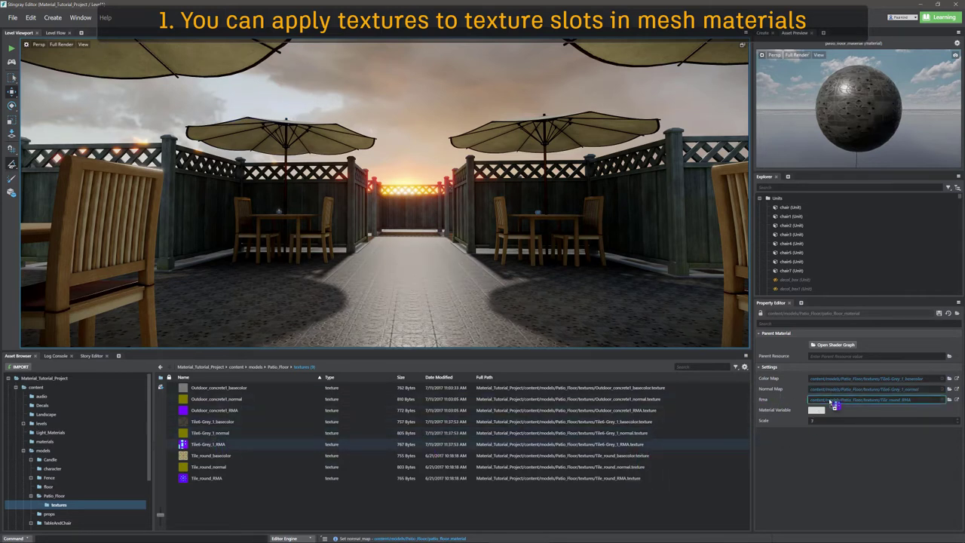
pyautogui.moveTo(833, 404); pyautogui.dragTo(833, 402)
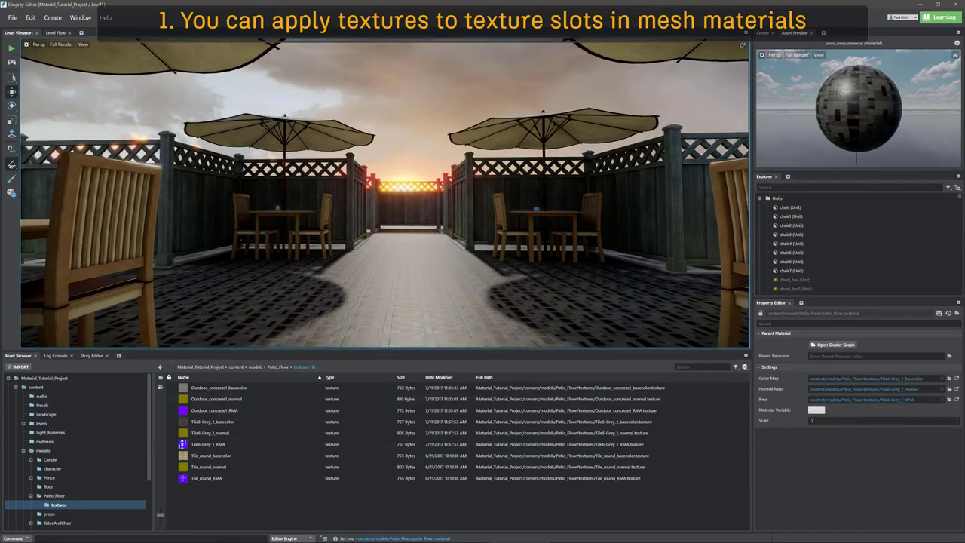
pyautogui.press('f')
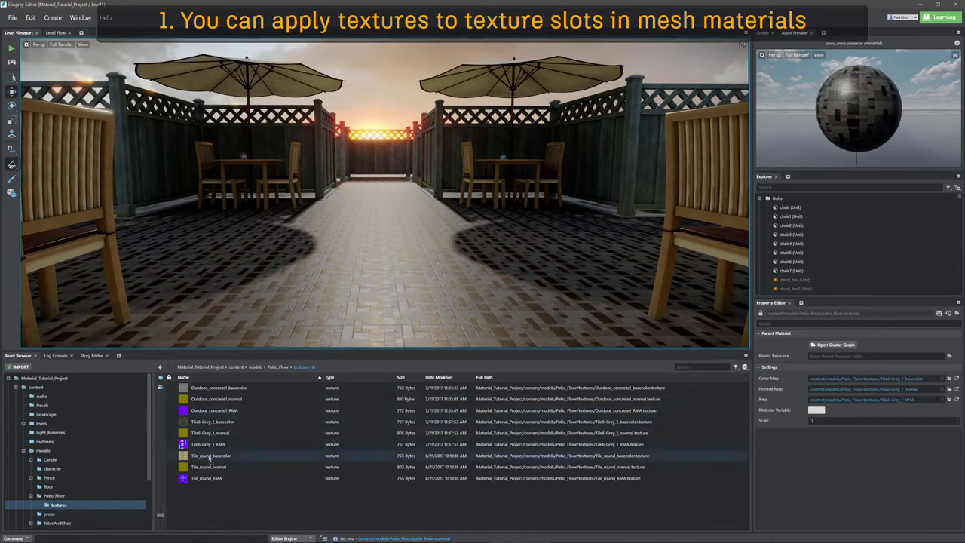
# Replace them with the Tile_round basecolor, normal and RMA textures and view the patio
pyautogui.moveTo(788, 393); pyautogui.dragTo(836, 380)
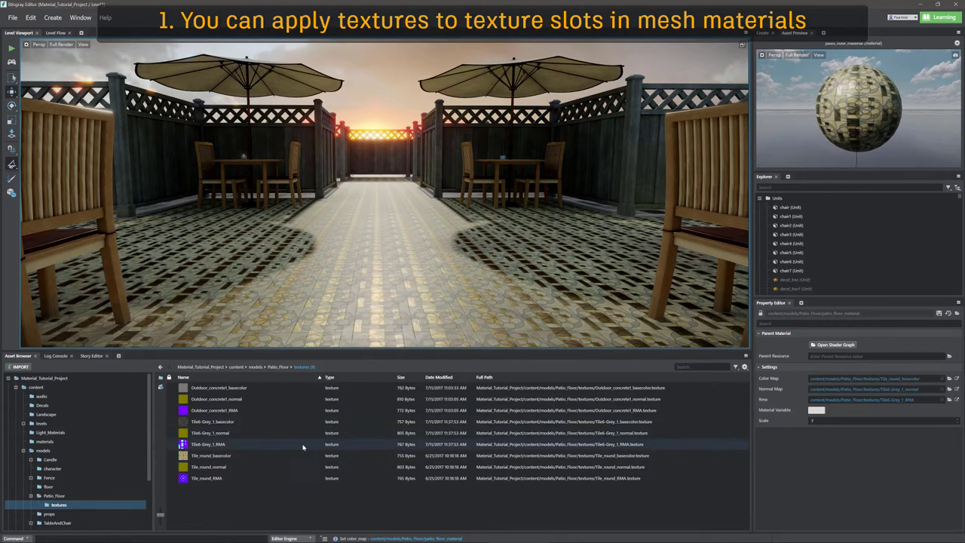
pyautogui.moveTo(532, 449); pyautogui.dragTo(829, 389)
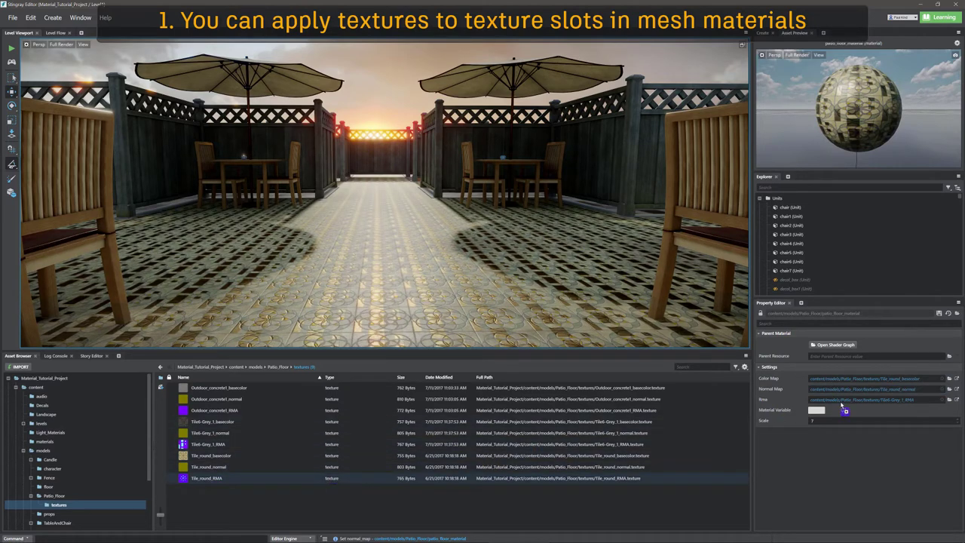
pyautogui.moveTo(842, 405); pyautogui.dragTo(840, 401)
pyautogui.press('w')
pyautogui.moveTo(558, 228); pyautogui.dragTo(518, 210, button='right')
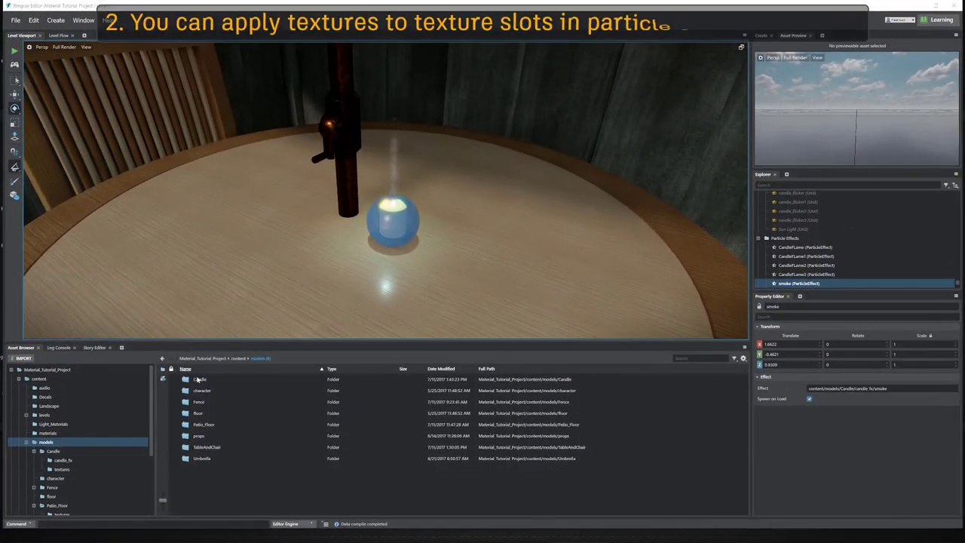
# Open the smoke particle effect from models > Candle > candle_fx in the Particle Editor
pyautogui.doubleClick(201, 378)
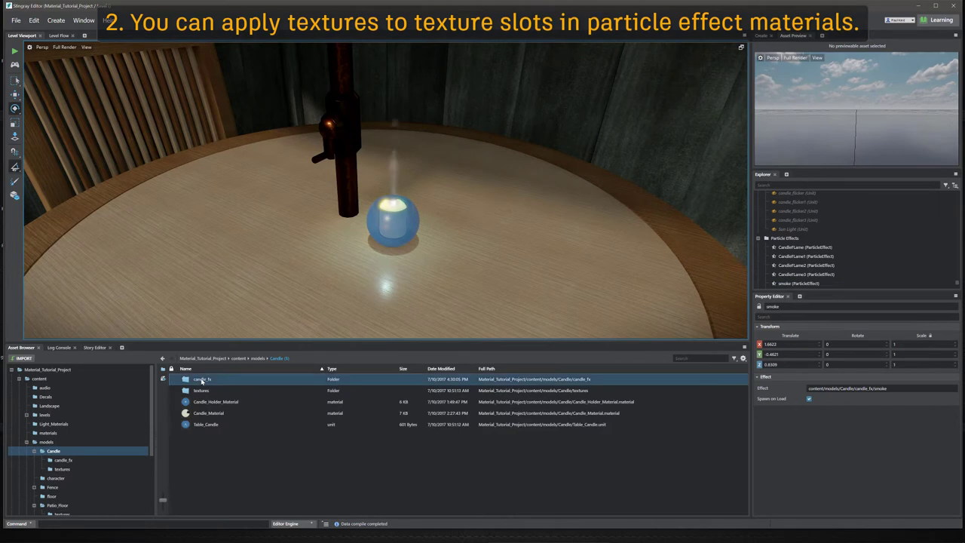
pyautogui.doubleClick(201, 379)
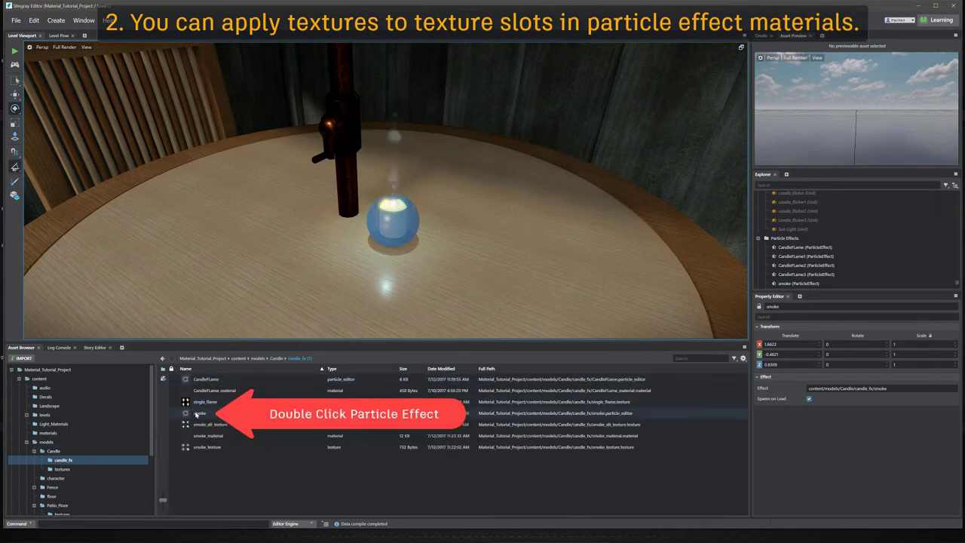
pyautogui.doubleClick(197, 413)
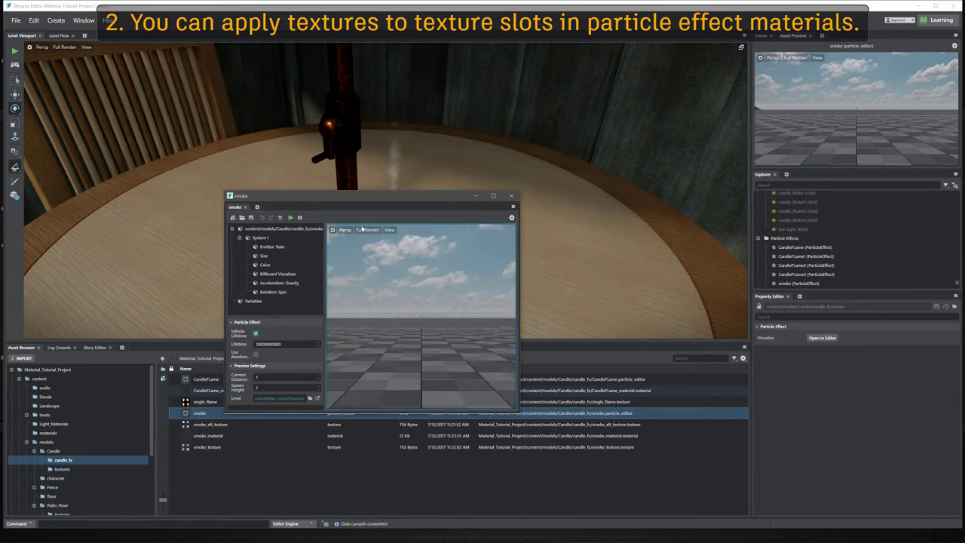
# Reposition and enlarge the Particle Editor window, then orbit the preview toward the smoke
pyautogui.moveTo(365, 198); pyautogui.dragTo(379, 60)
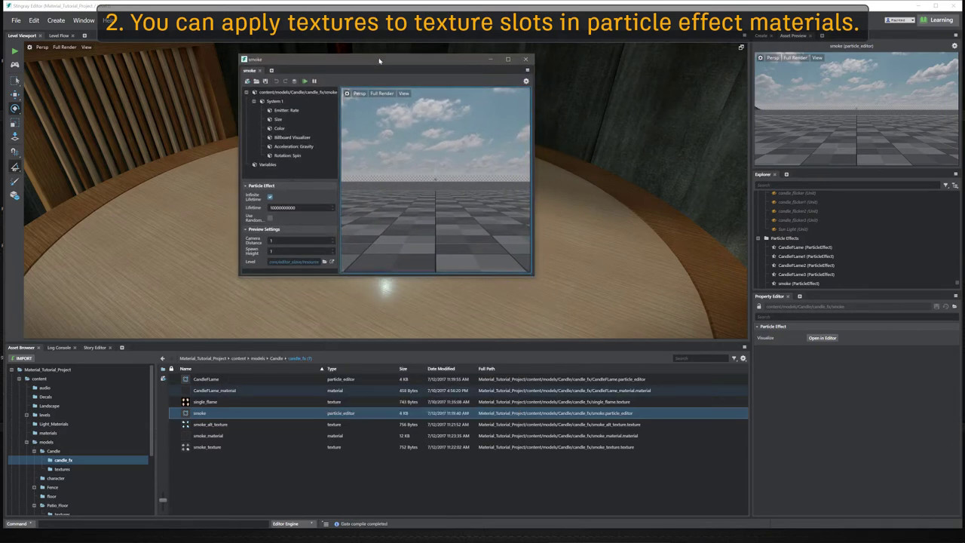
pyautogui.moveTo(532, 278); pyautogui.dragTo(709, 331)
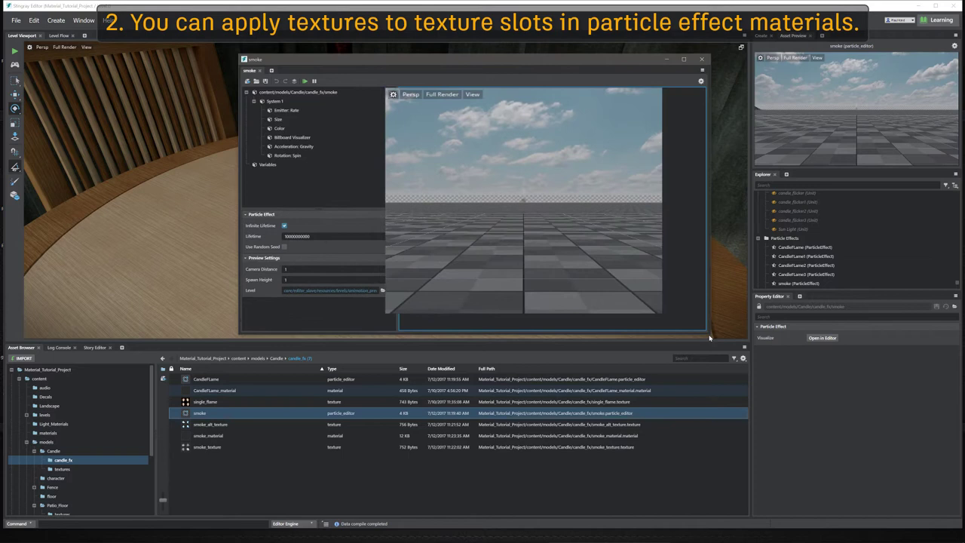
pyautogui.moveTo(499, 70); pyautogui.dragTo(393, 59)
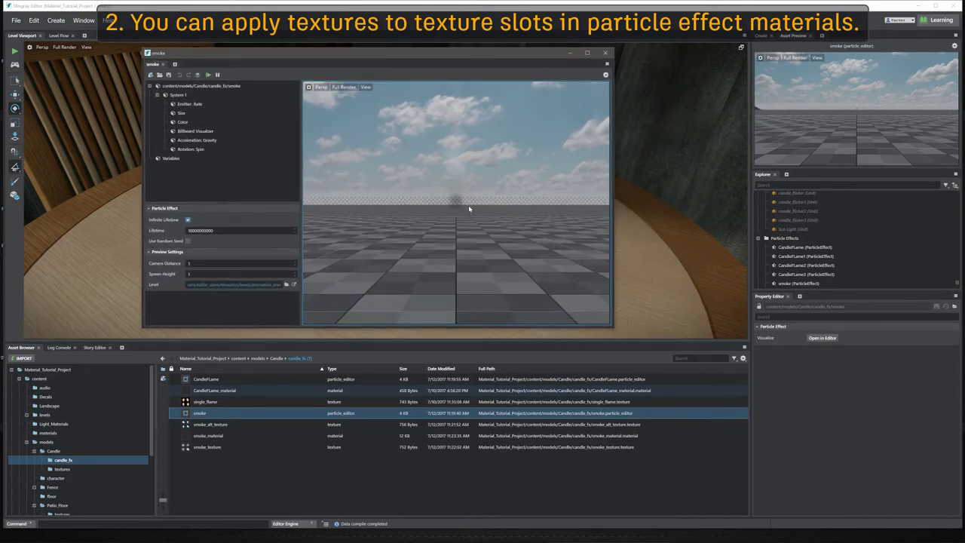
pyautogui.keyDown('alt'); pyautogui.moveTo(468, 205); pyautogui.dragTo(459, 226); pyautogui.keyUp('alt')
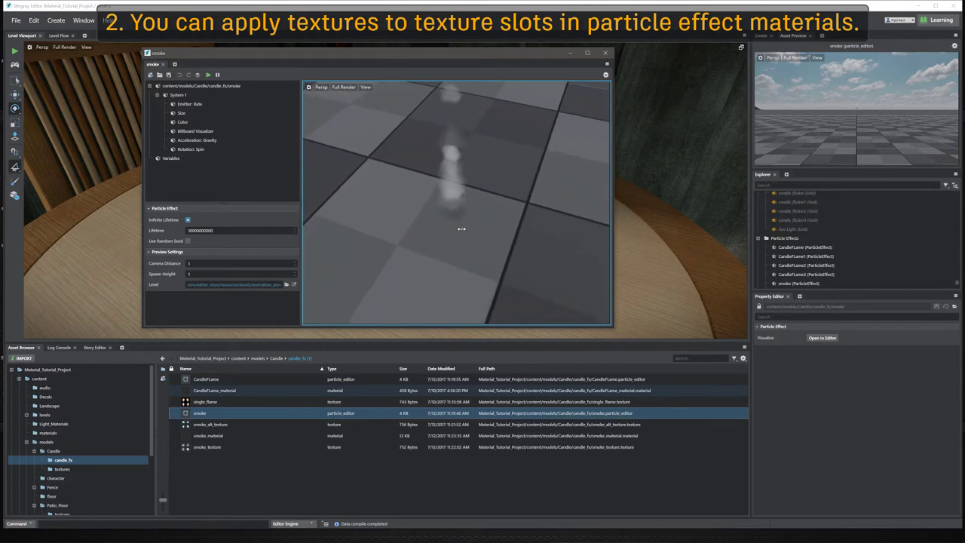
# Put smoke_alt_texture on smoke_material's Color Map, then restore smoke_texture
pyautogui.click(197, 131)
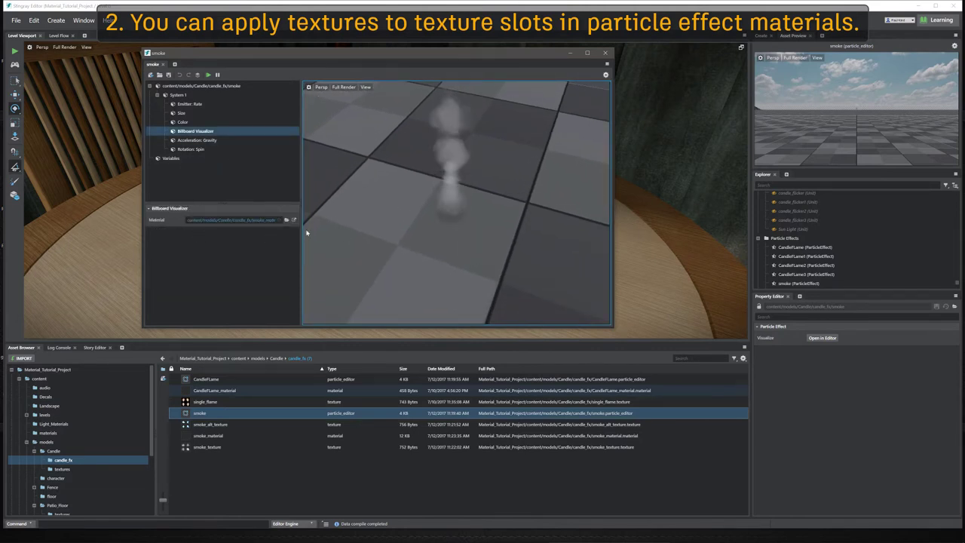
pyautogui.click(201, 436)
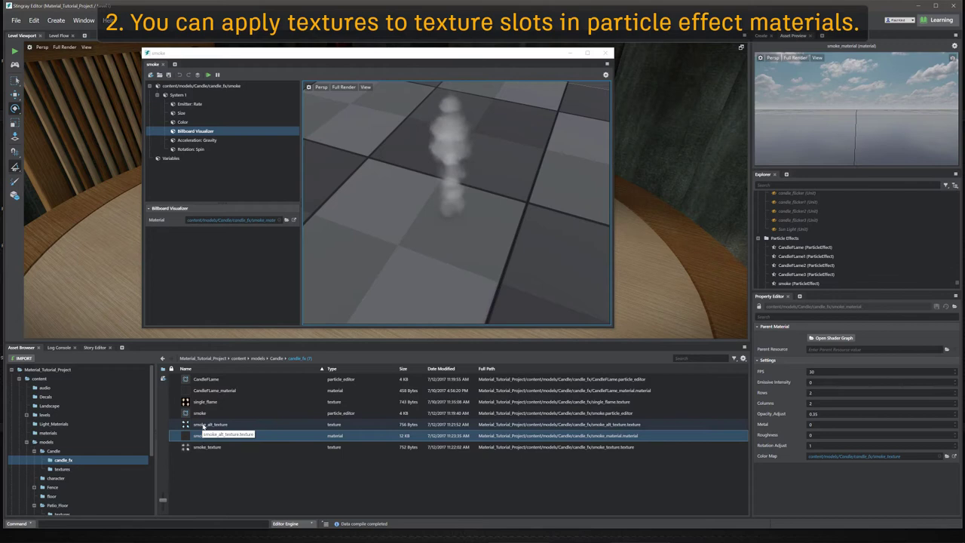
pyautogui.moveTo(204, 427); pyautogui.dragTo(829, 459)
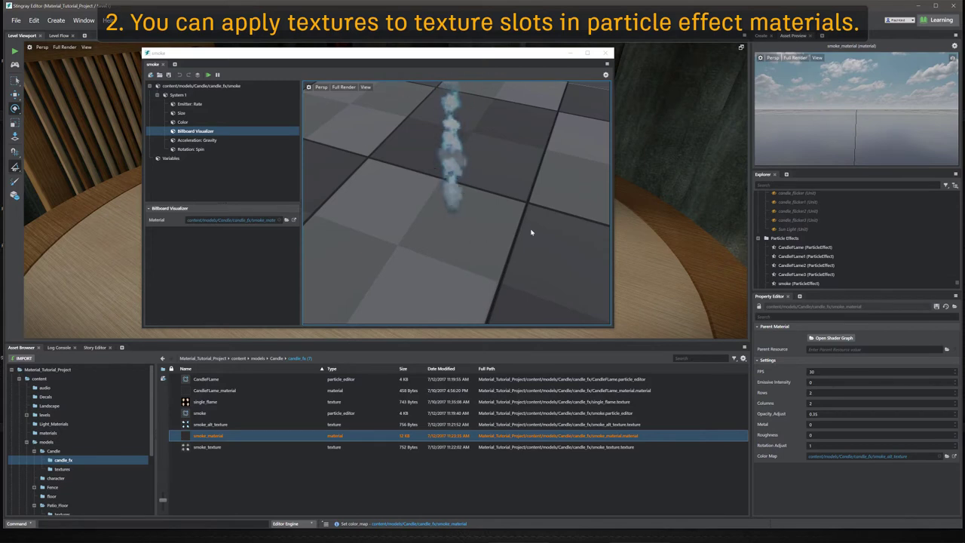
pyautogui.moveTo(216, 447); pyautogui.dragTo(830, 462)
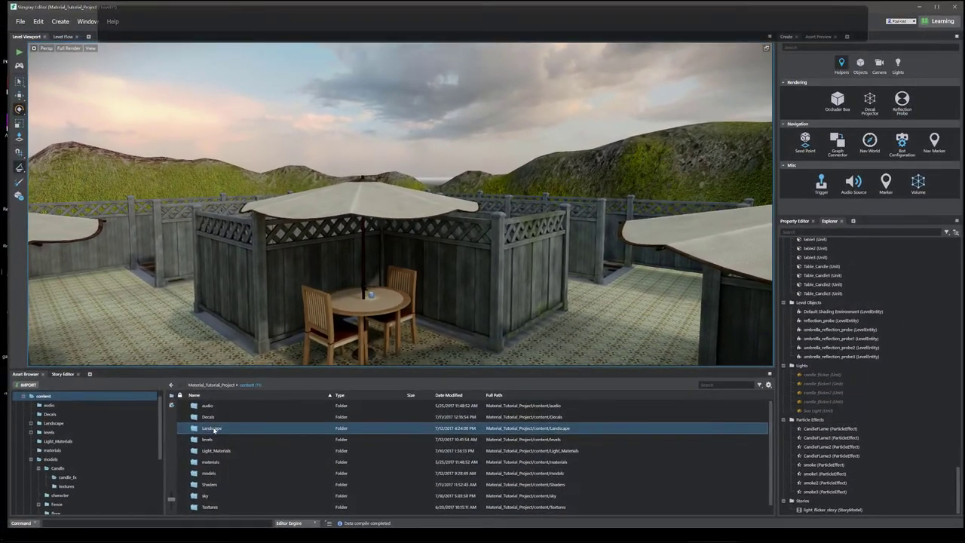
# Select the landscape material in the Landscape folder and show its properties
pyautogui.doubleClick(230, 418)
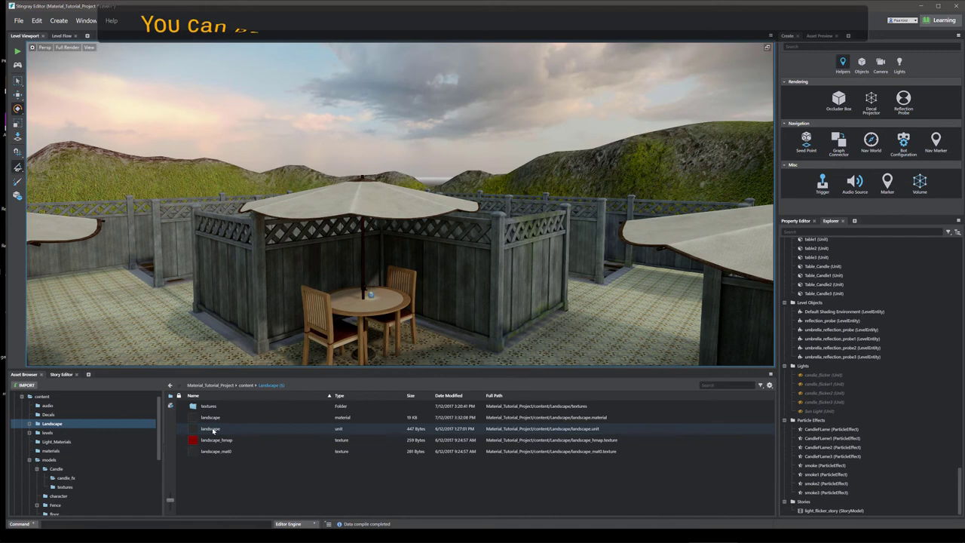
pyautogui.click(213, 420)
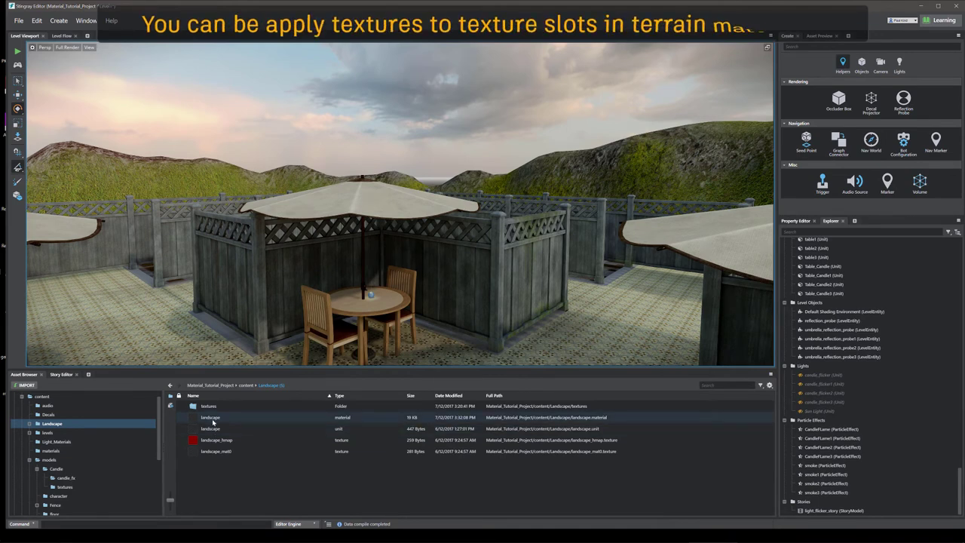
pyautogui.click(212, 419)
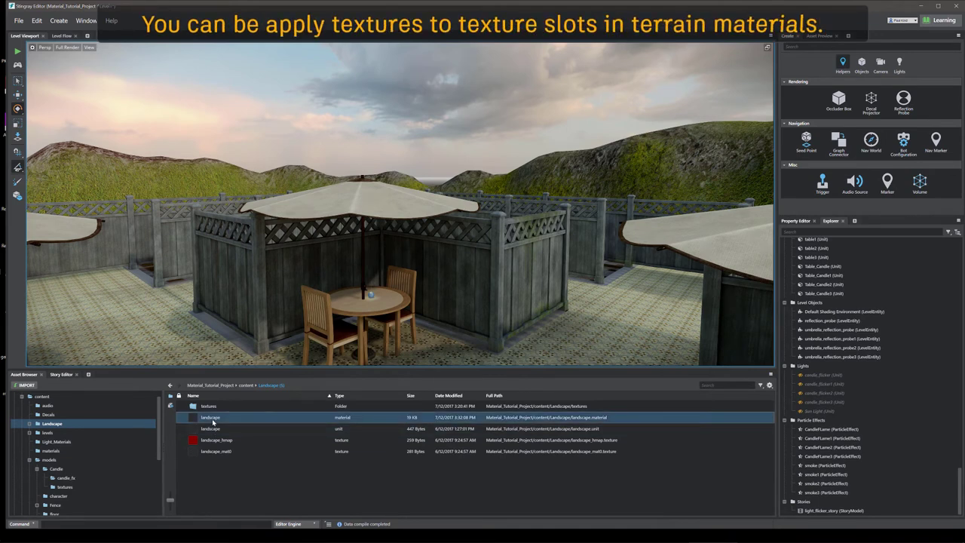
pyautogui.click(796, 220)
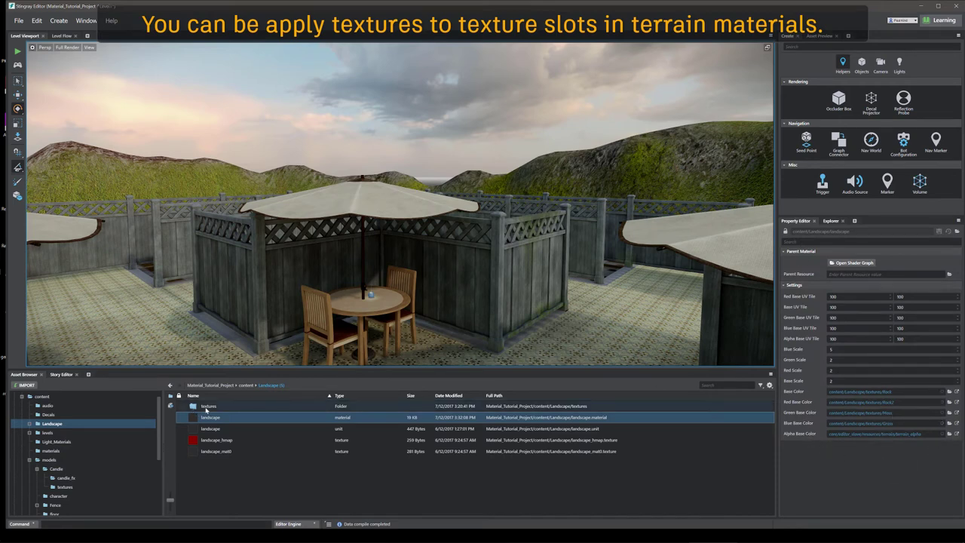
# Fill the landscape's Base Color slots with the Grass, Rock and Rock2 textures
pyautogui.doubleClick(234, 406)
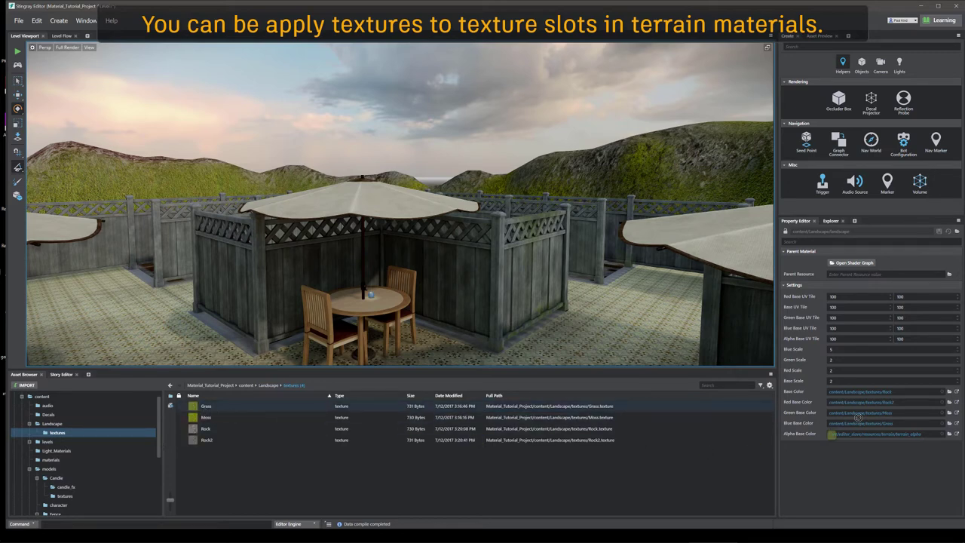
pyautogui.moveTo(858, 417); pyautogui.dragTo(887, 392)
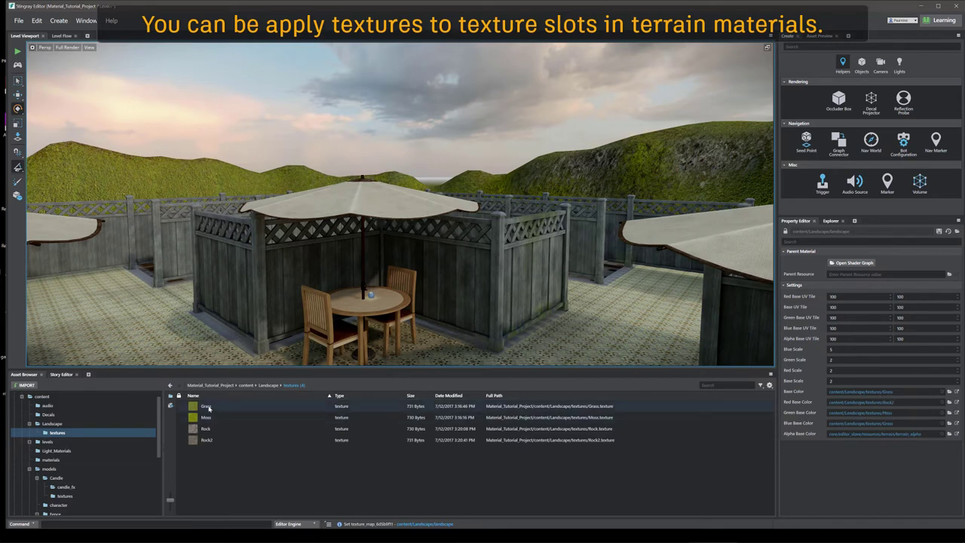
pyautogui.moveTo(201, 430); pyautogui.dragTo(863, 393)
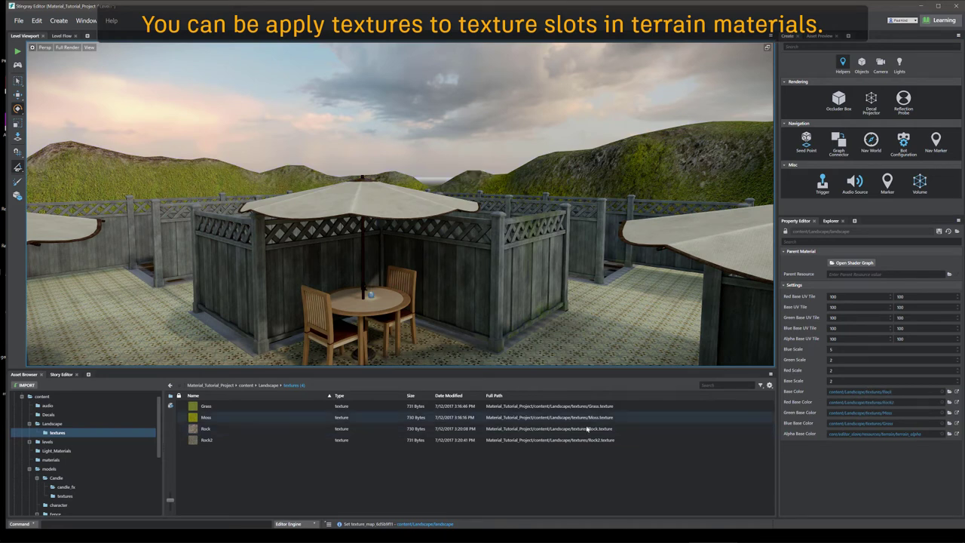
pyautogui.moveTo(490, 445); pyautogui.dragTo(863, 424)
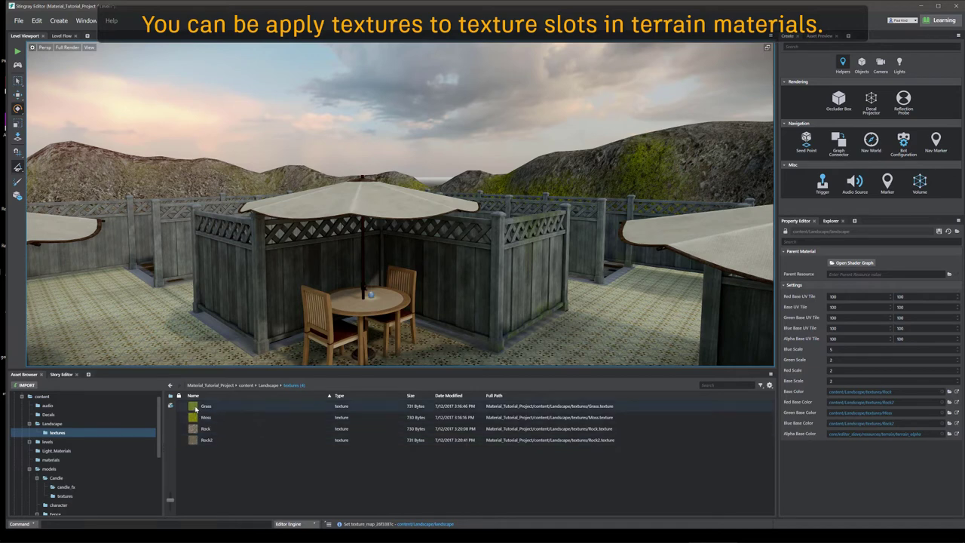
pyautogui.moveTo(195, 428); pyautogui.dragTo(849, 427)
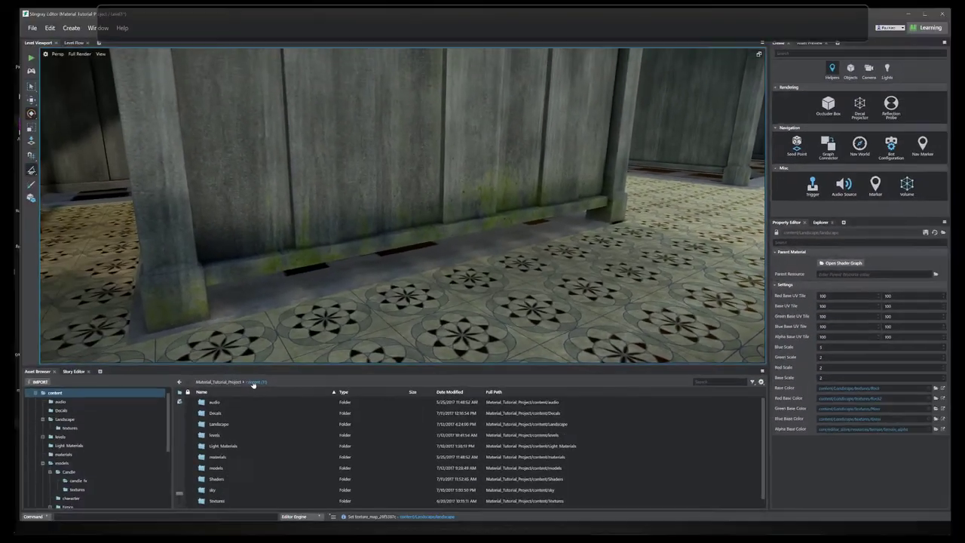
# Try DecalLeakingMossy2 on Creeping_Mold_Decal's Color Map, revert to DecalLeakingMossy, and save
pyautogui.doubleClick(218, 414)
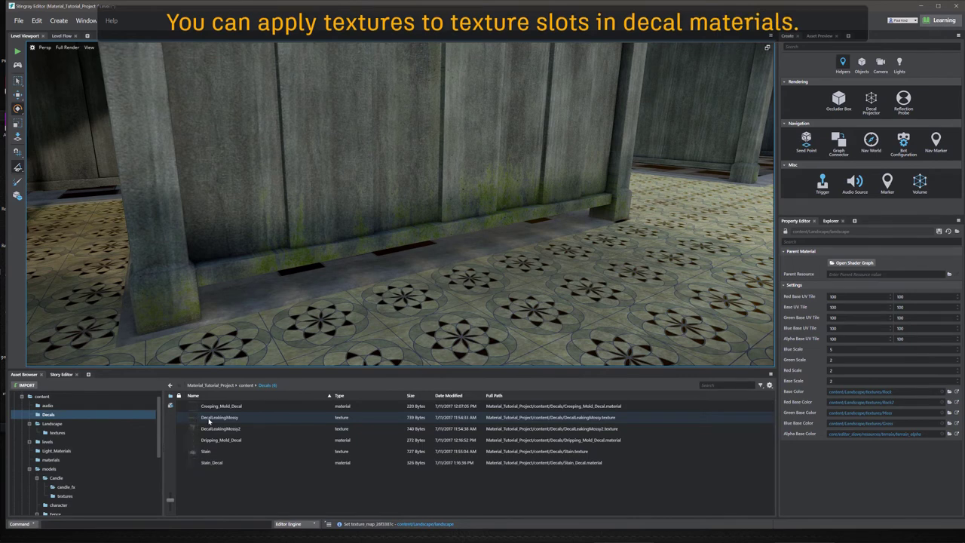
pyautogui.moveTo(214, 417); pyautogui.dragTo(214, 407)
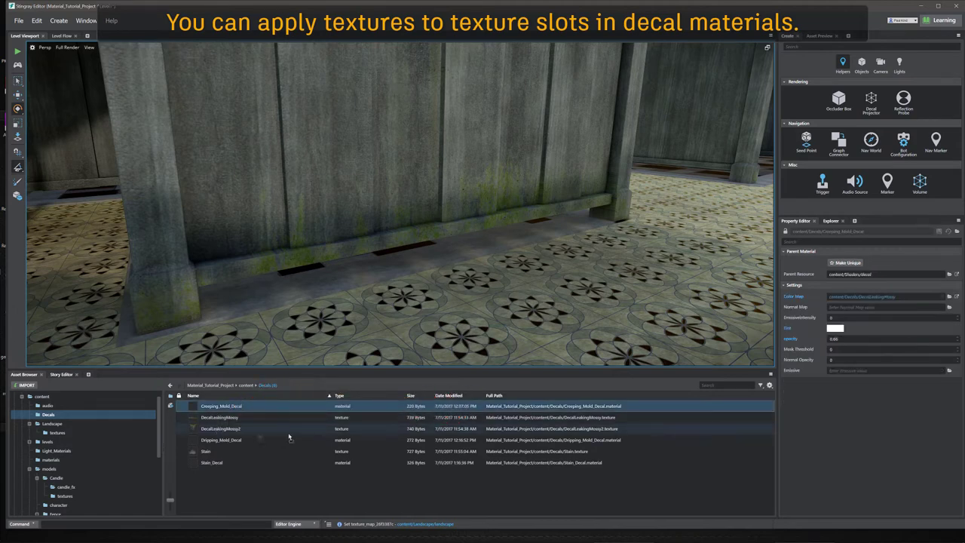
pyautogui.click(852, 298)
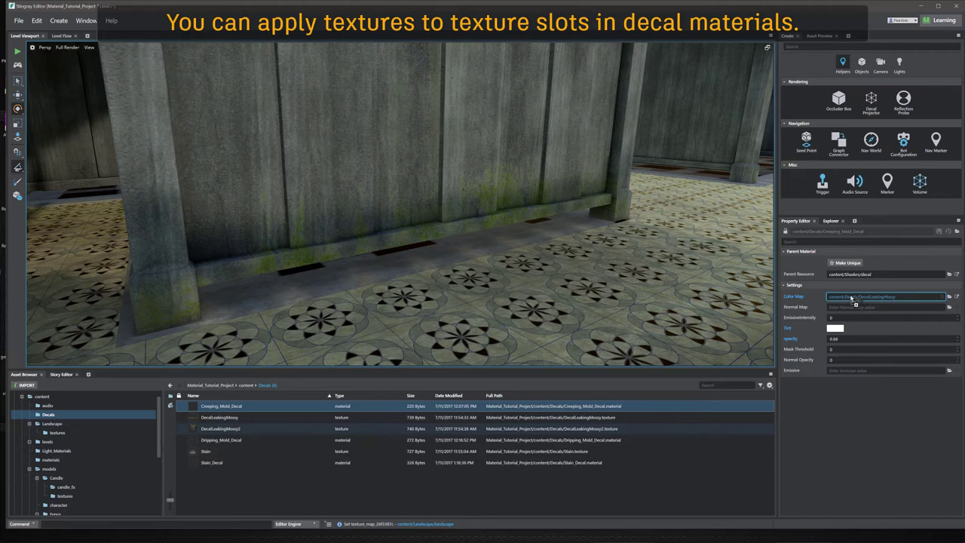
pyautogui.moveTo(852, 298); pyautogui.dragTo(852, 298)
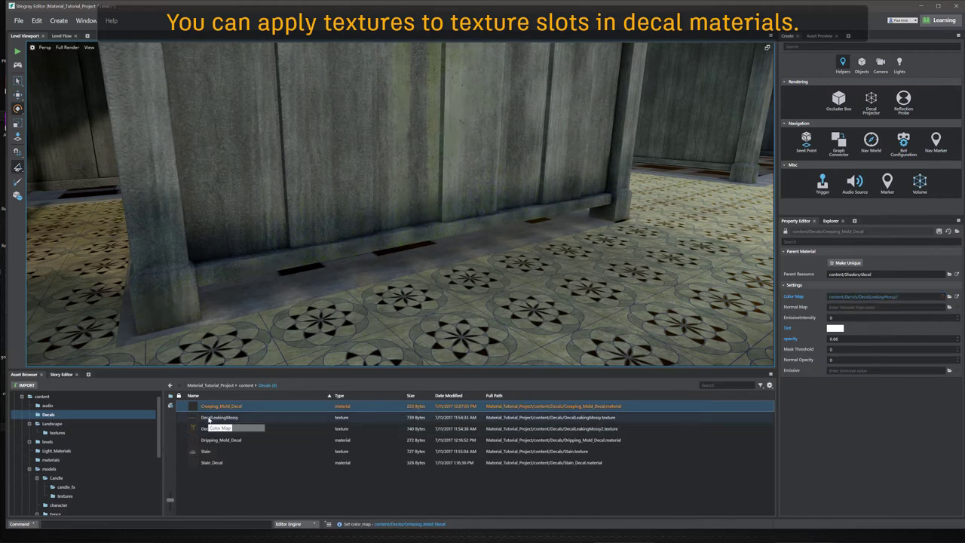
pyautogui.moveTo(792, 401); pyautogui.dragTo(872, 301)
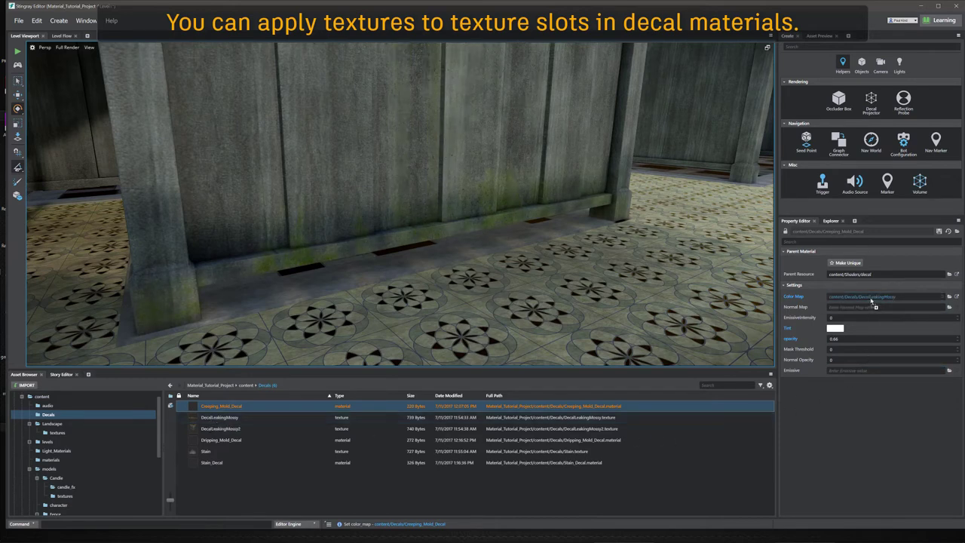
pyautogui.click(938, 232)
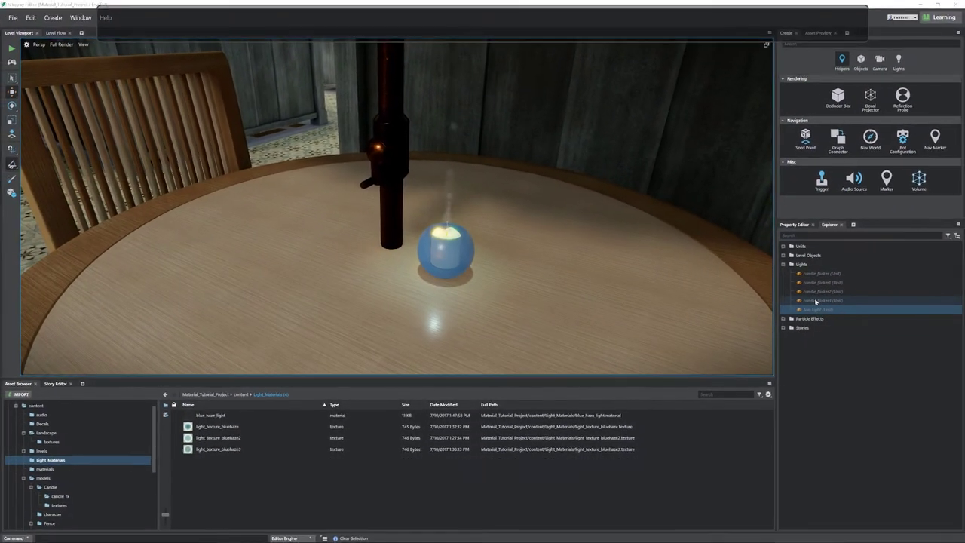
# Nudge candle_flicker3, then try bluehaze textures on blue_haze_light, ending with light_texture_bluehaze3
pyautogui.click(827, 302)
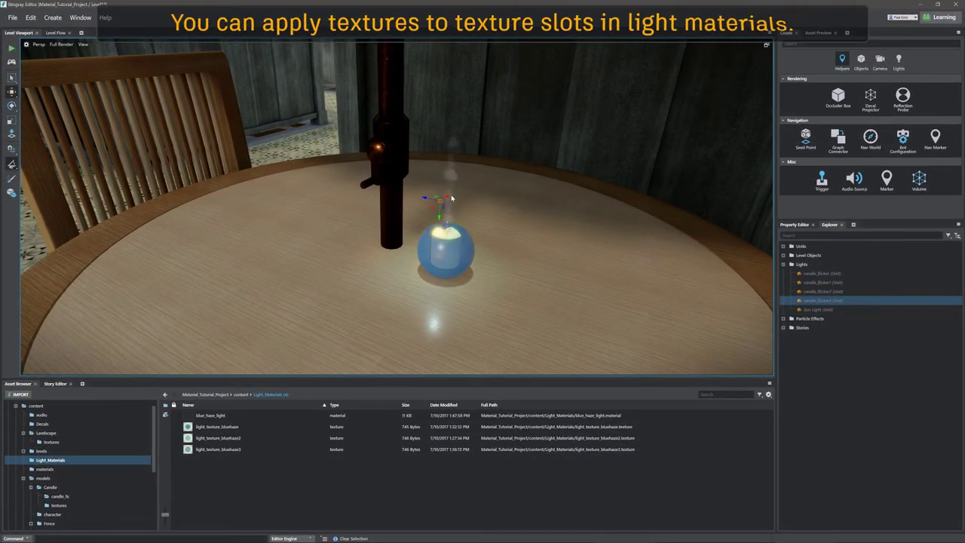
pyautogui.moveTo(440, 199); pyautogui.dragTo(375, 238)
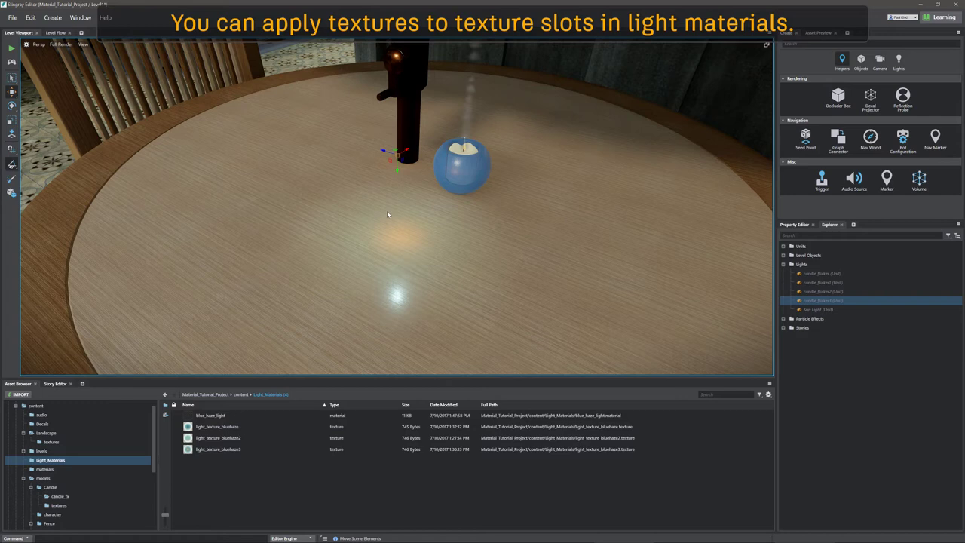
pyautogui.click(215, 416)
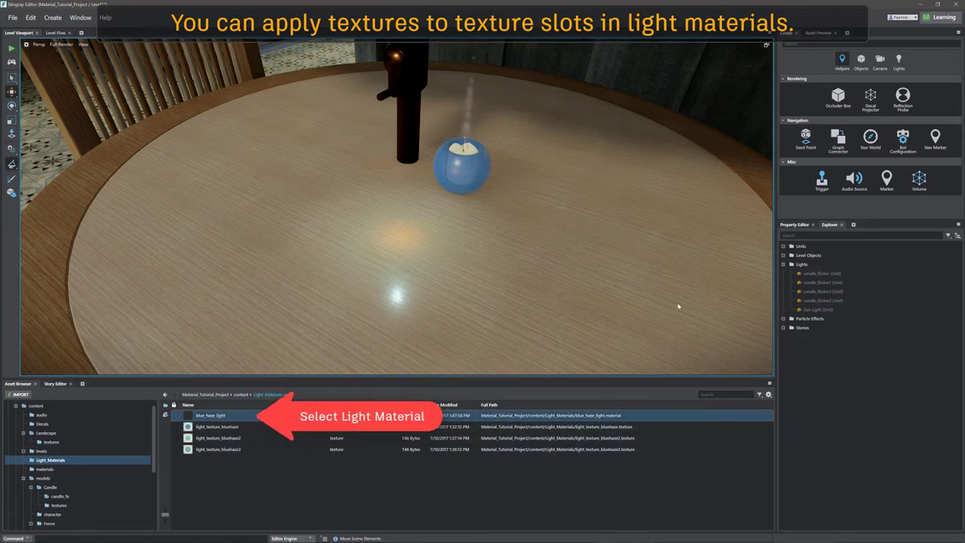
pyautogui.click(795, 226)
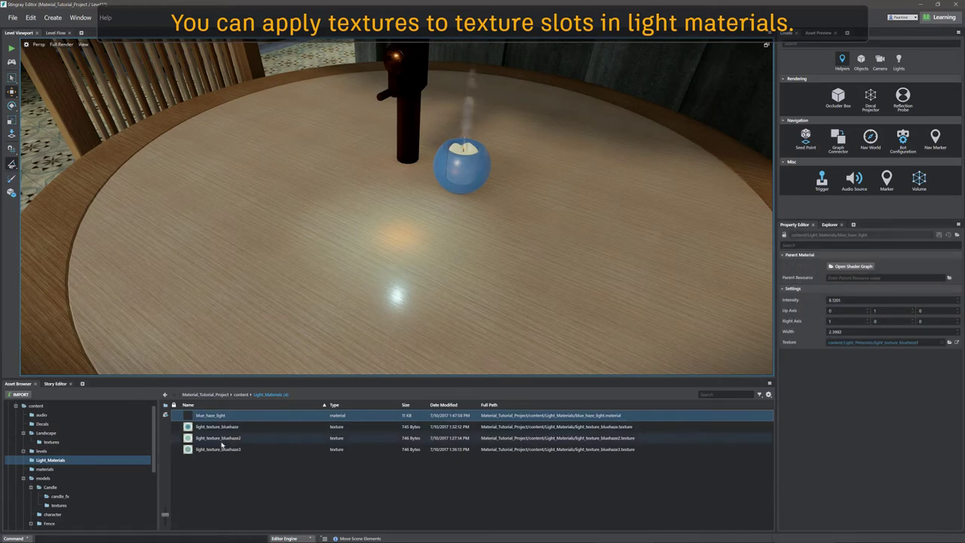
pyautogui.moveTo(439, 432); pyautogui.dragTo(882, 343)
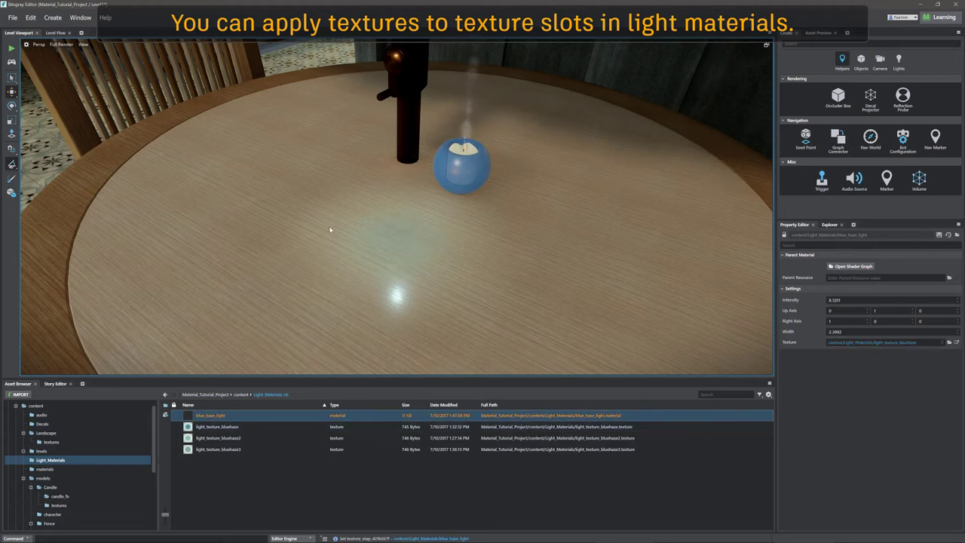
pyautogui.moveTo(224, 441); pyautogui.dragTo(867, 345)
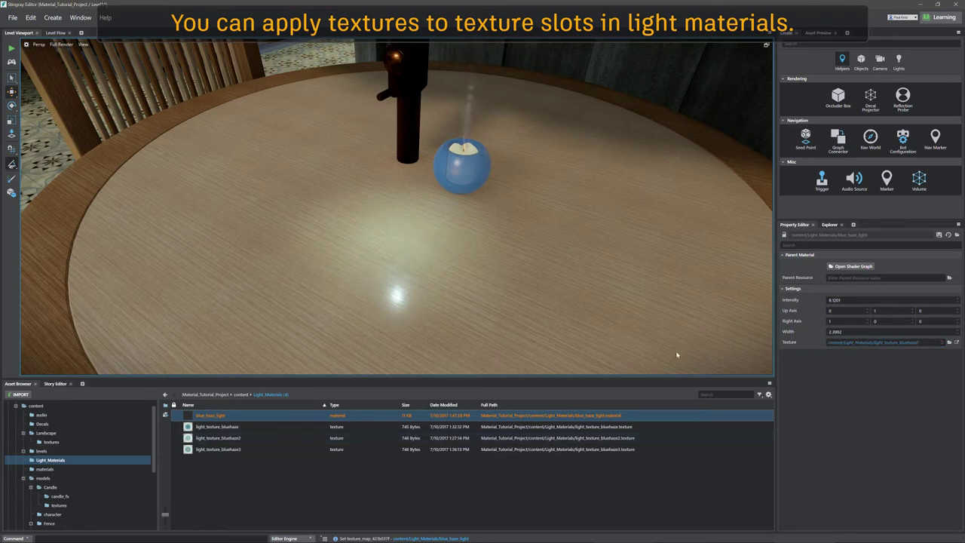
pyautogui.moveTo(226, 451); pyautogui.dragTo(859, 346)
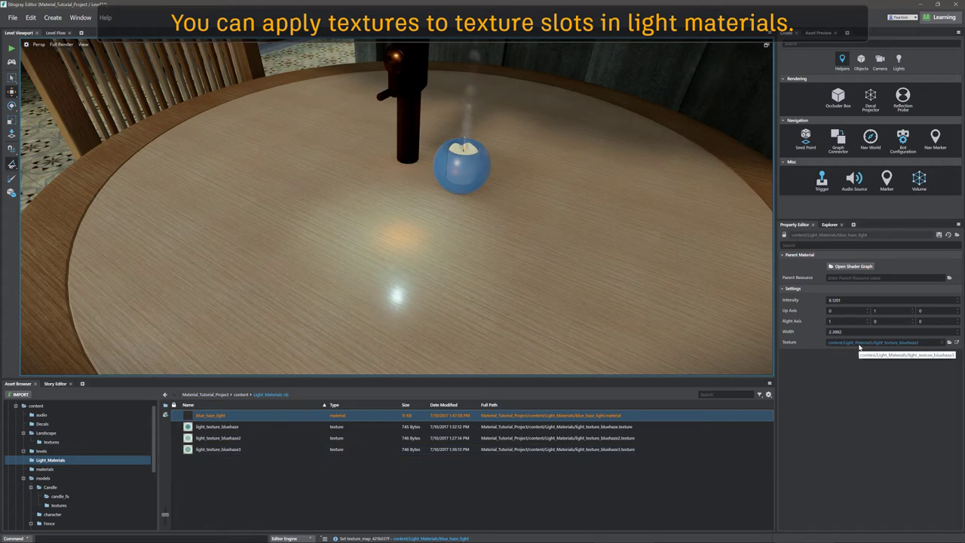
# Move the candle_flicker3 light onto the blue candle
pyautogui.click(830, 225)
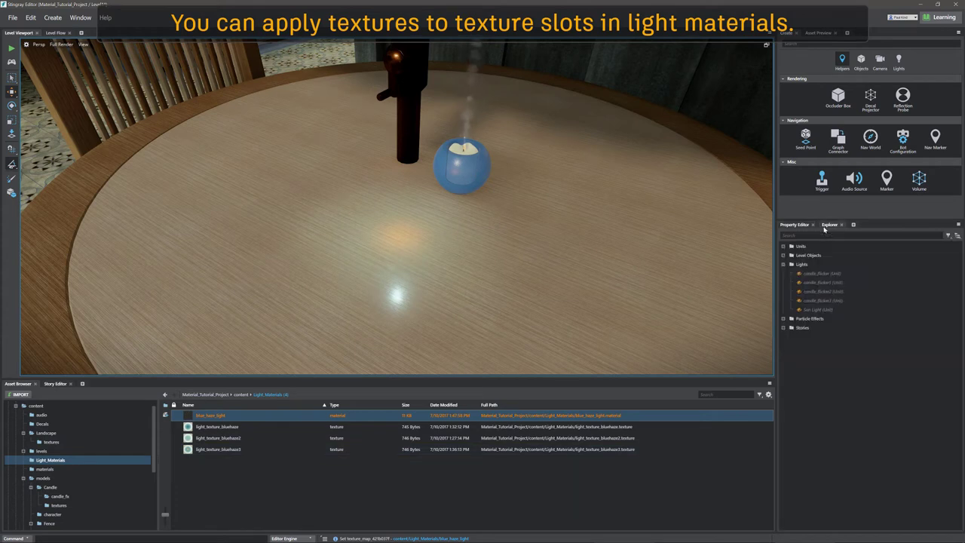
pyautogui.click(817, 300)
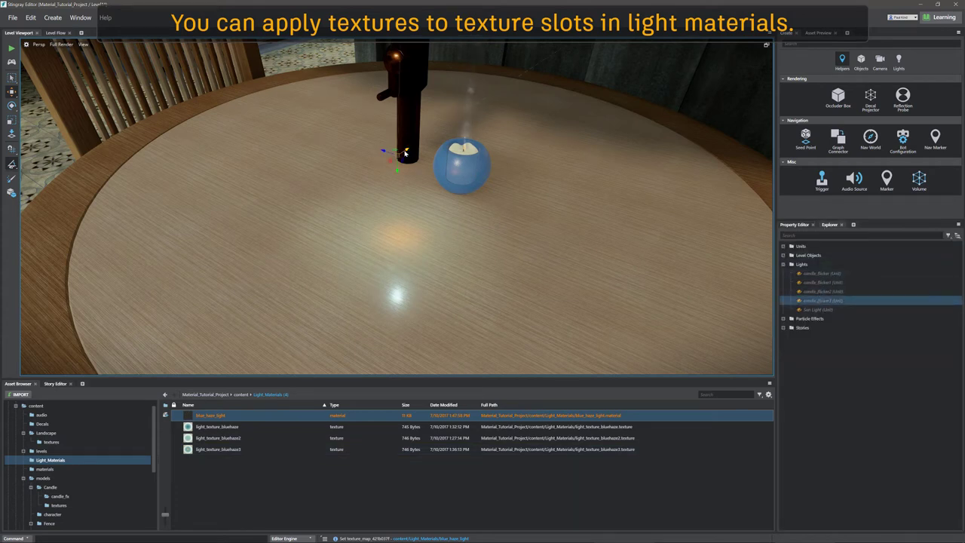
pyautogui.moveTo(405, 153); pyautogui.dragTo(452, 114)
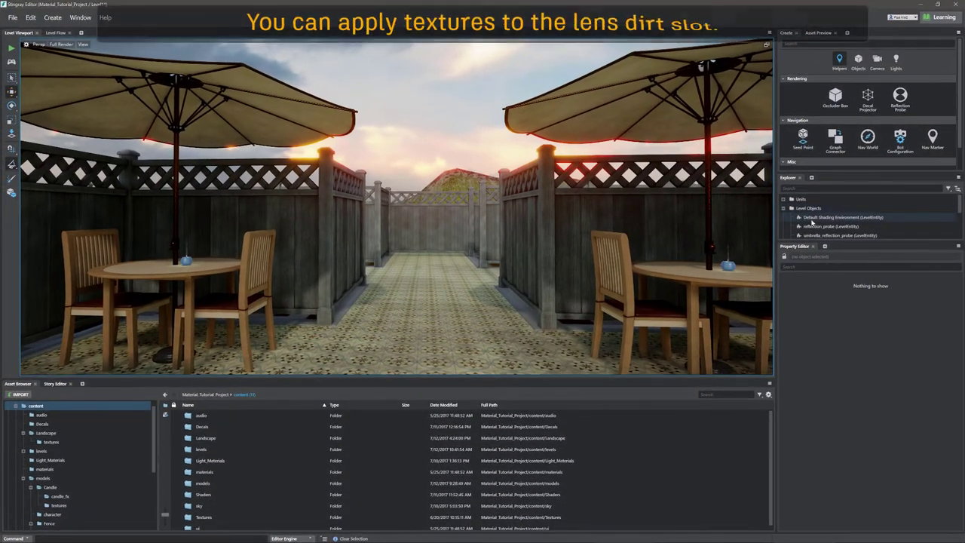
# Set lens_dirt as the Default Shading Environment's Bloom Lens Dirt Map
pyautogui.click(811, 220)
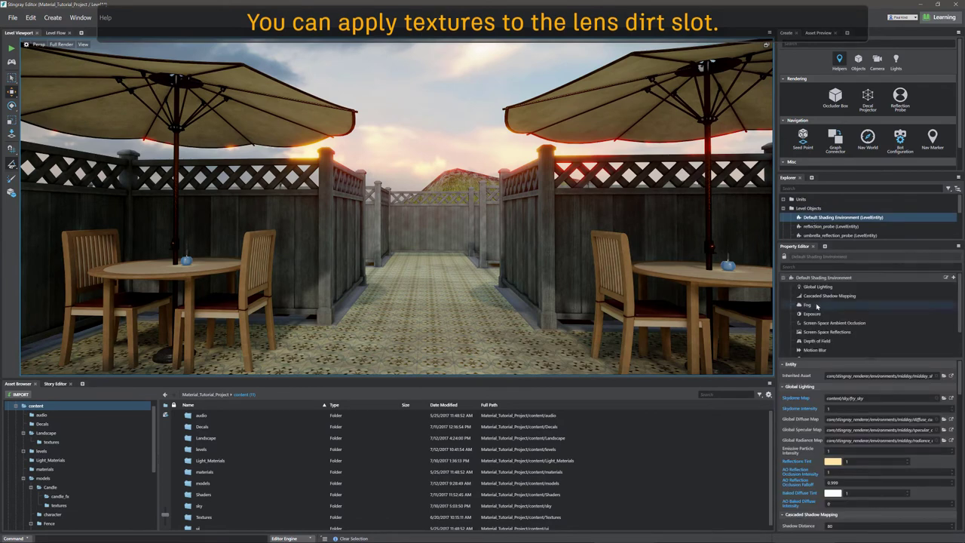
pyautogui.scroll(-2, 818, 307)
pyautogui.click(812, 336)
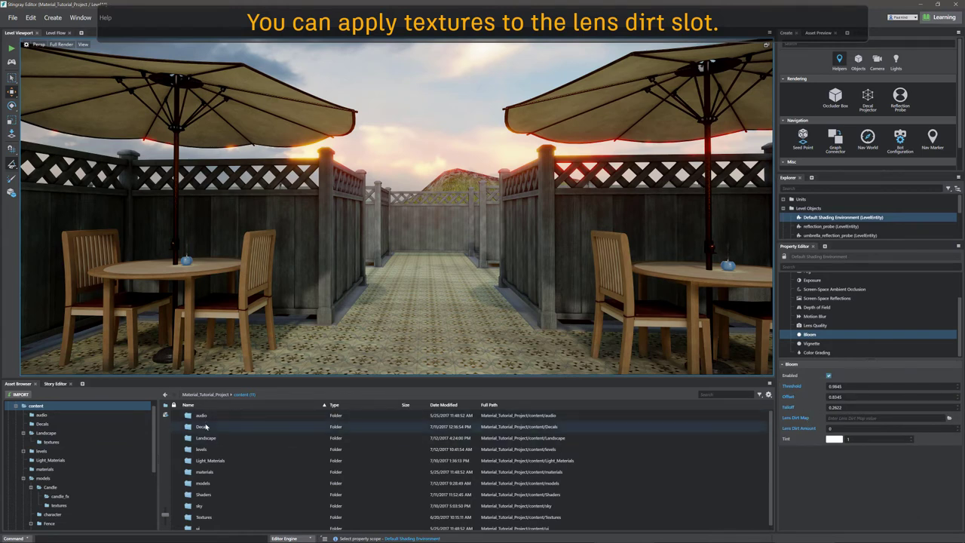
pyautogui.scroll(-1, 206, 435)
pyautogui.doubleClick(206, 515)
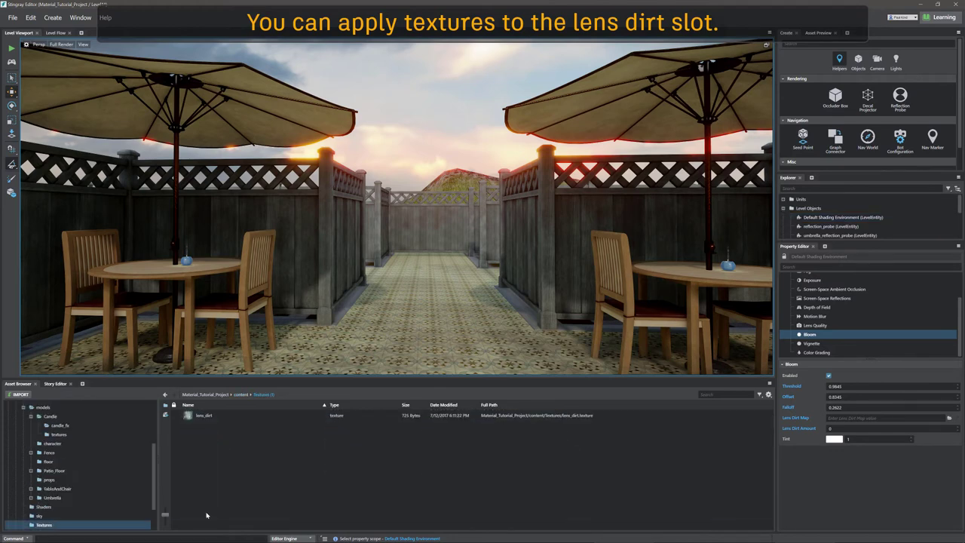
pyautogui.moveTo(204, 416); pyautogui.dragTo(854, 424)
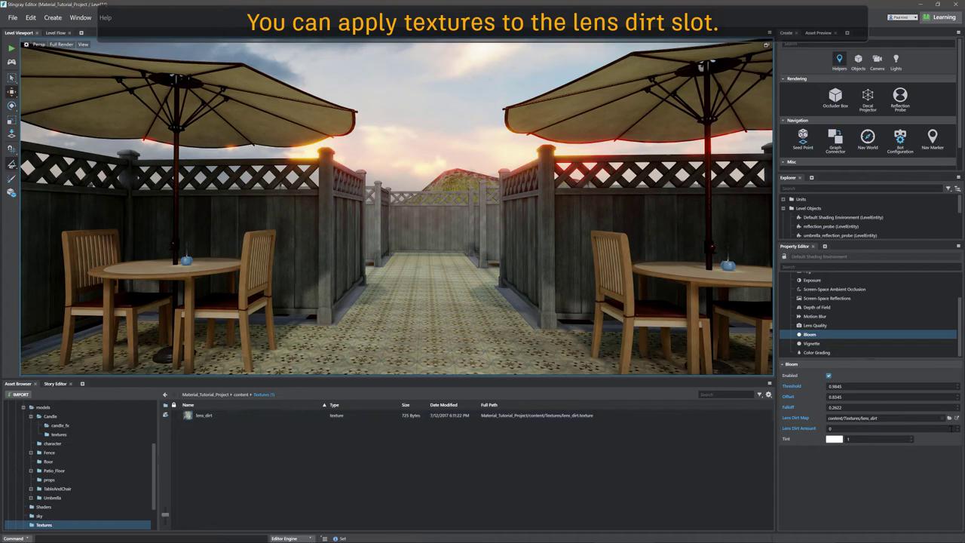
# Adjust the Lens Dirt Amount to about 16 while checking the glare in the view
pyautogui.moveTo(957, 431); pyautogui.dragTo(954, 374)
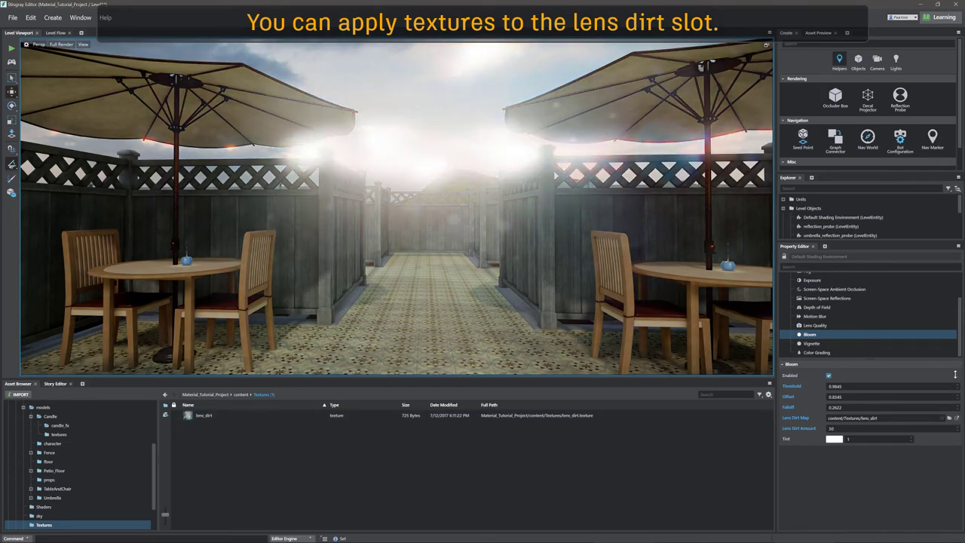
pyautogui.keyDown('alt'); pyautogui.moveTo(573, 287); pyautogui.dragTo(595, 304); pyautogui.keyUp('alt')
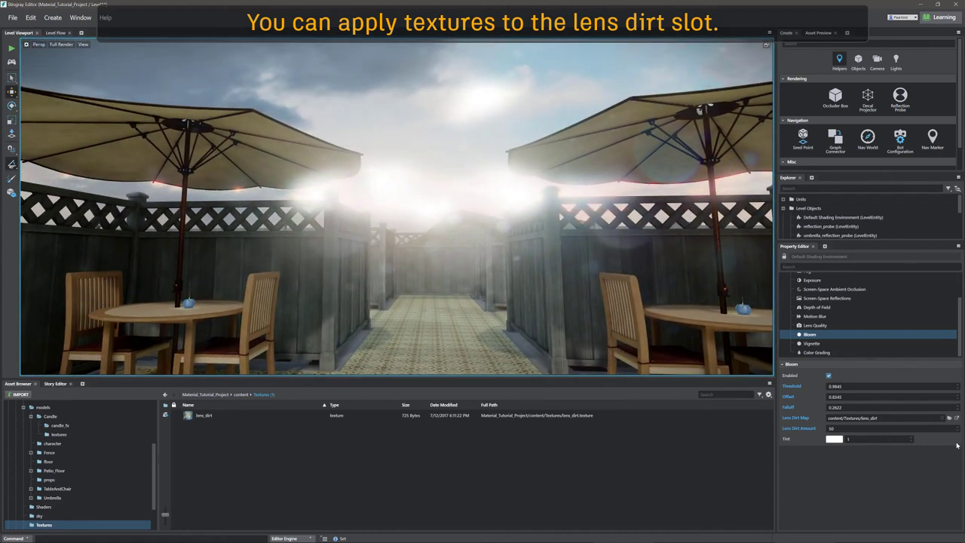
pyautogui.moveTo(958, 431); pyautogui.dragTo(955, 456)
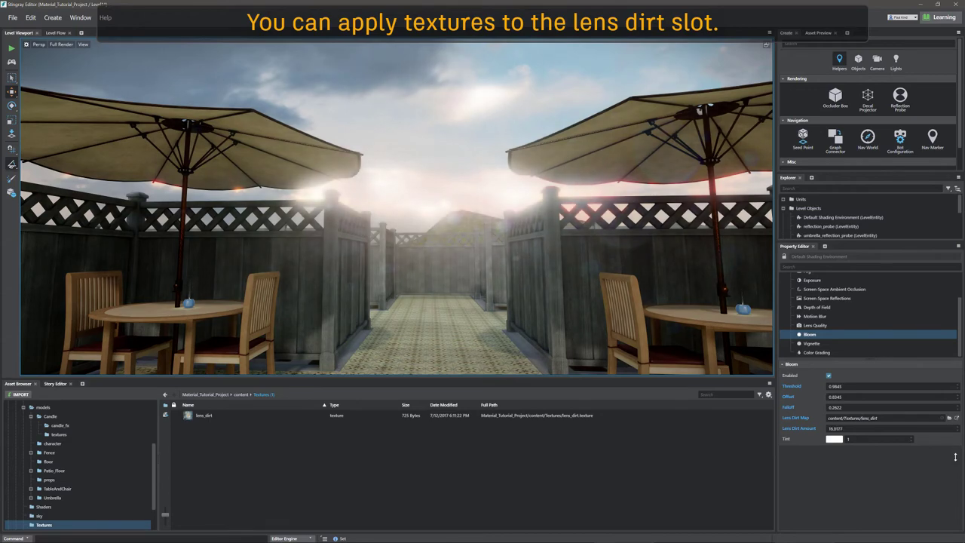
pyautogui.moveTo(532, 324); pyautogui.dragTo(505, 324, button='right')
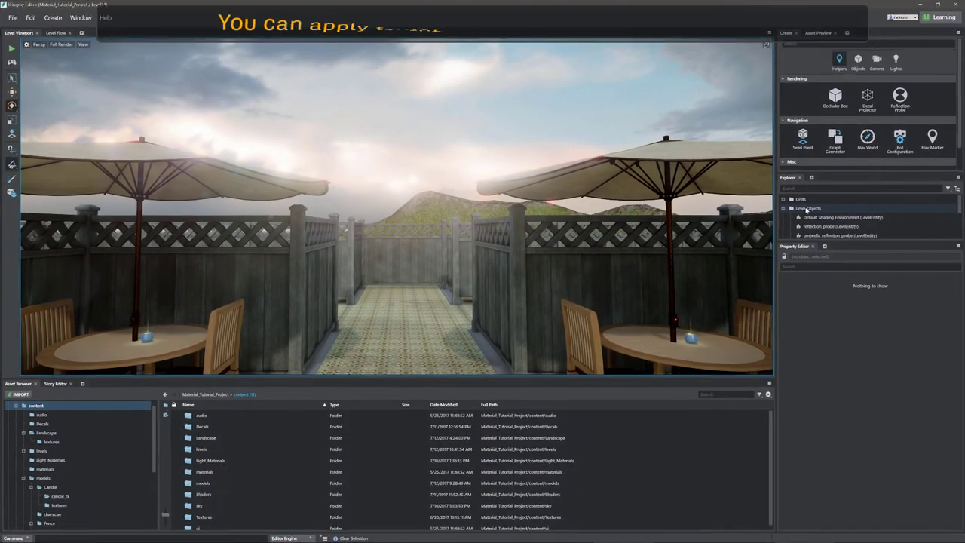
# Apply LW_Sky-3a as the Global Lighting Skydome Map and inspect the sky
pyautogui.click(819, 218)
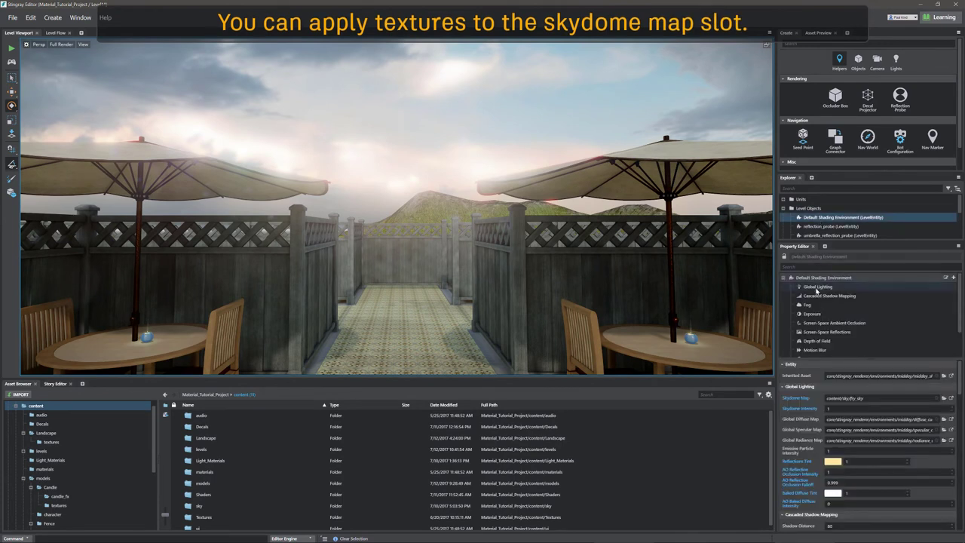
pyautogui.click(817, 288)
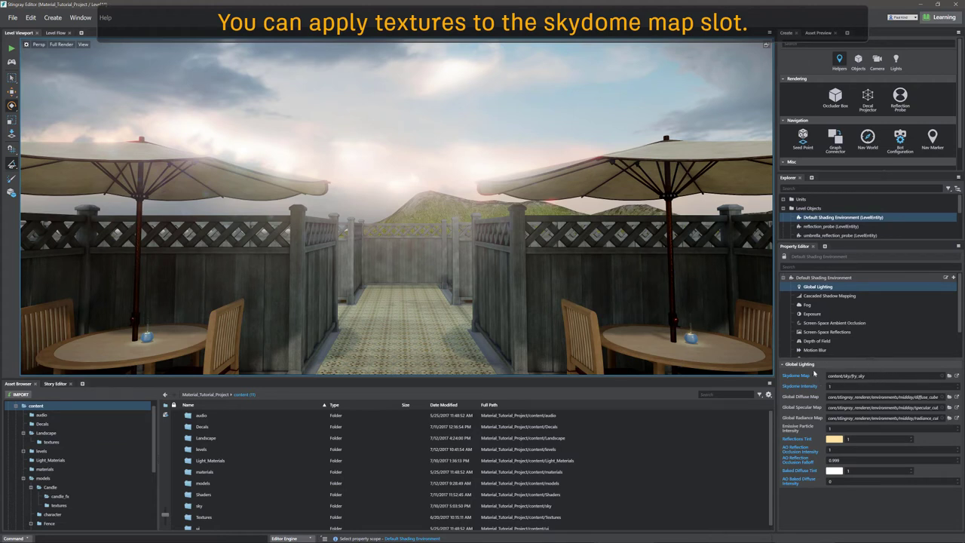
pyautogui.scroll(-1, 199, 503)
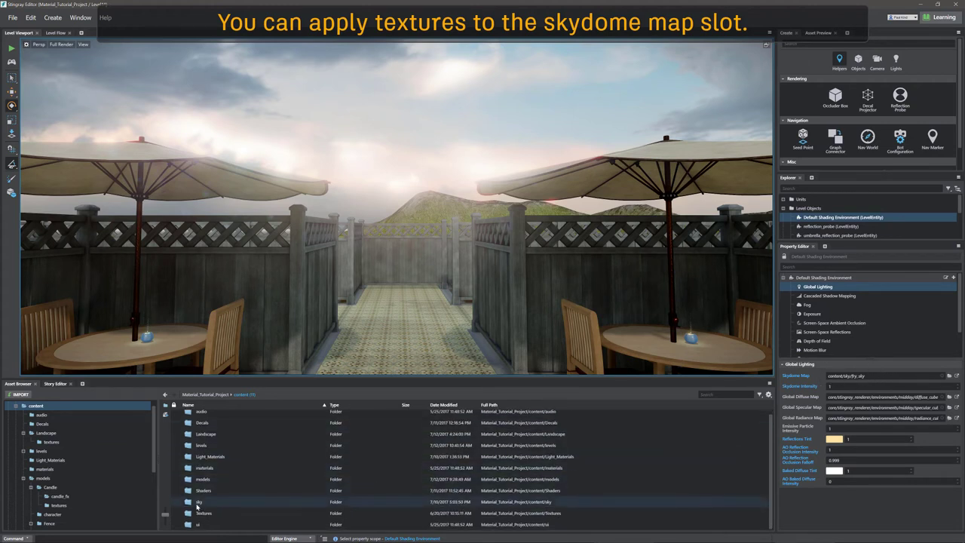
pyautogui.doubleClick(199, 503)
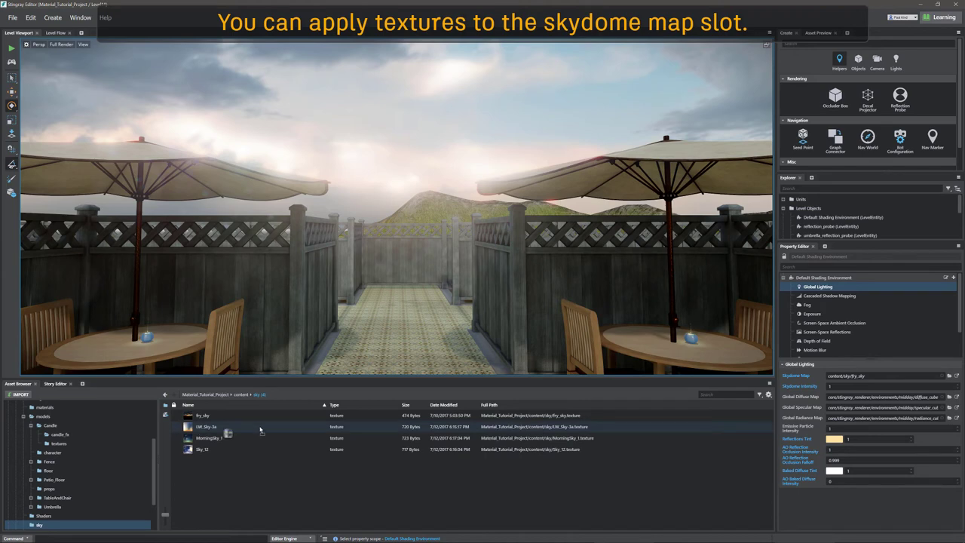
pyautogui.moveTo(260, 429); pyautogui.dragTo(843, 377)
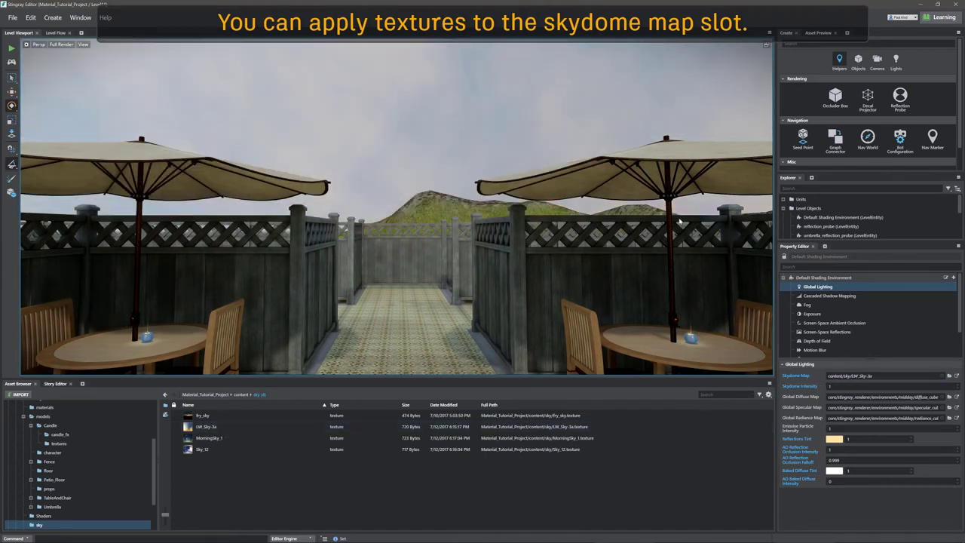
pyautogui.moveTo(369, 187); pyautogui.dragTo(377, 215, button='right')
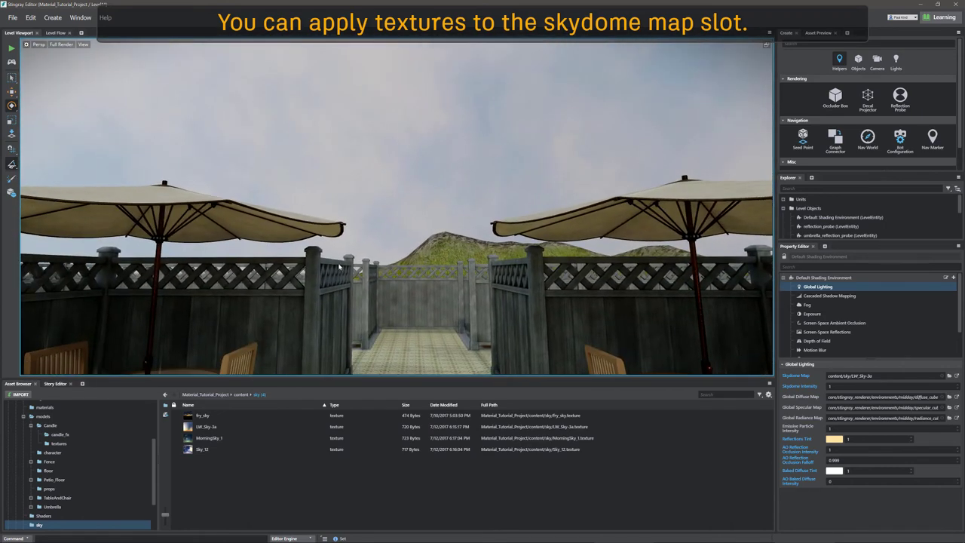
# Try MorningSky_1 and Sky_12 as the skydome, finishing with fry_sky
pyautogui.moveTo(187, 441); pyautogui.dragTo(835, 377)
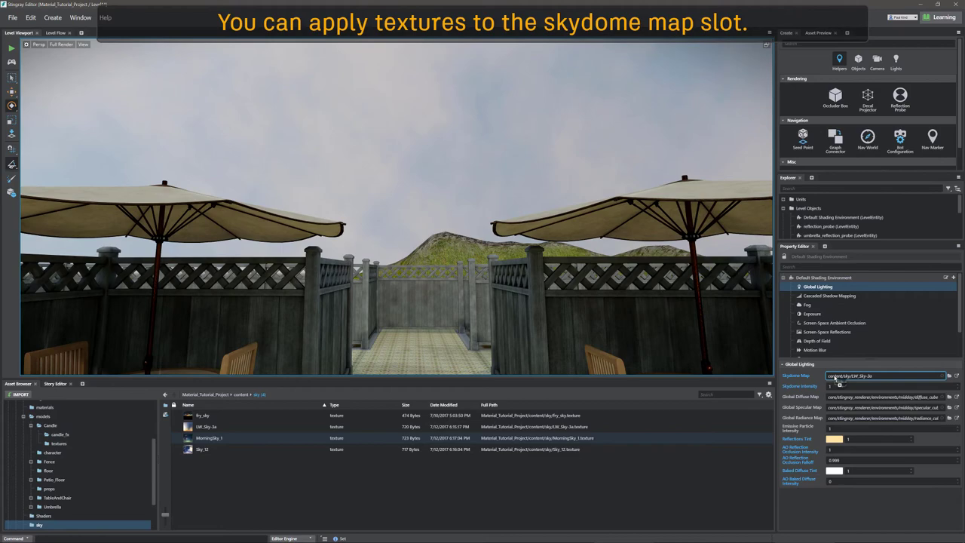
pyautogui.moveTo(468, 280)
pyautogui.mouseDown(button='right')
pyautogui.moveTo(464, 256)
pyautogui.moveTo(414, 261)
pyautogui.moveTo(482, 294)
pyautogui.moveTo(468, 282)
pyautogui.mouseUp(button='right')
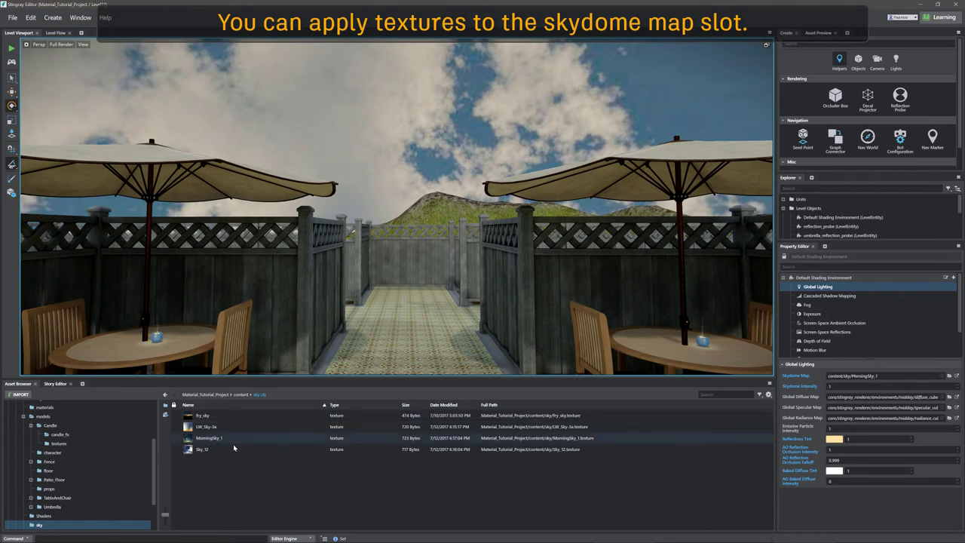
pyautogui.moveTo(822, 397); pyautogui.dragTo(875, 377)
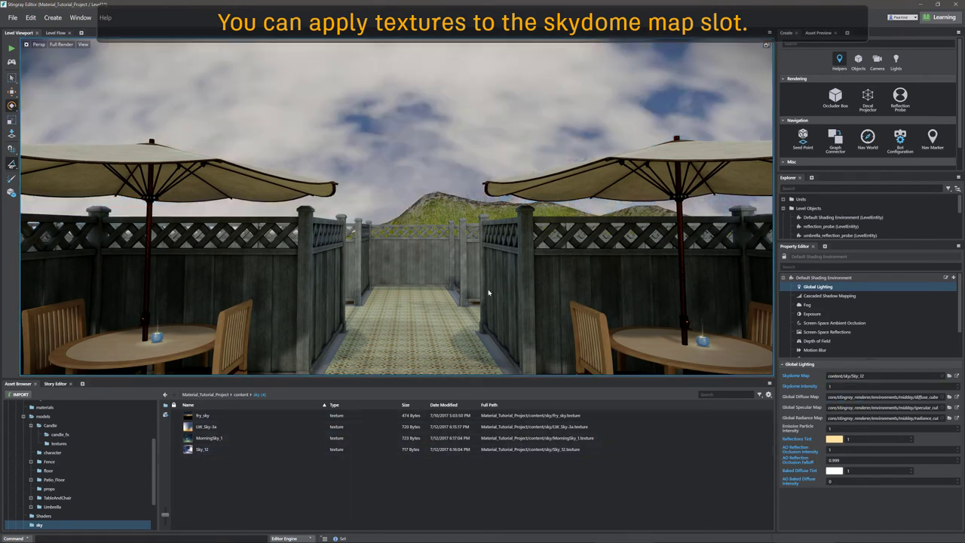
pyautogui.moveTo(485, 291); pyautogui.dragTo(413, 295, button='right')
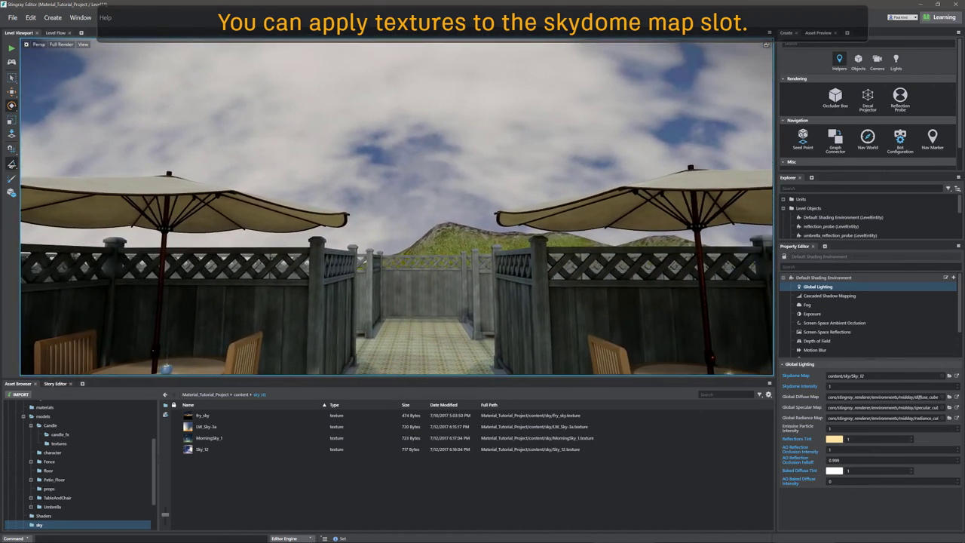
pyautogui.moveTo(701, 412); pyautogui.dragTo(824, 377)
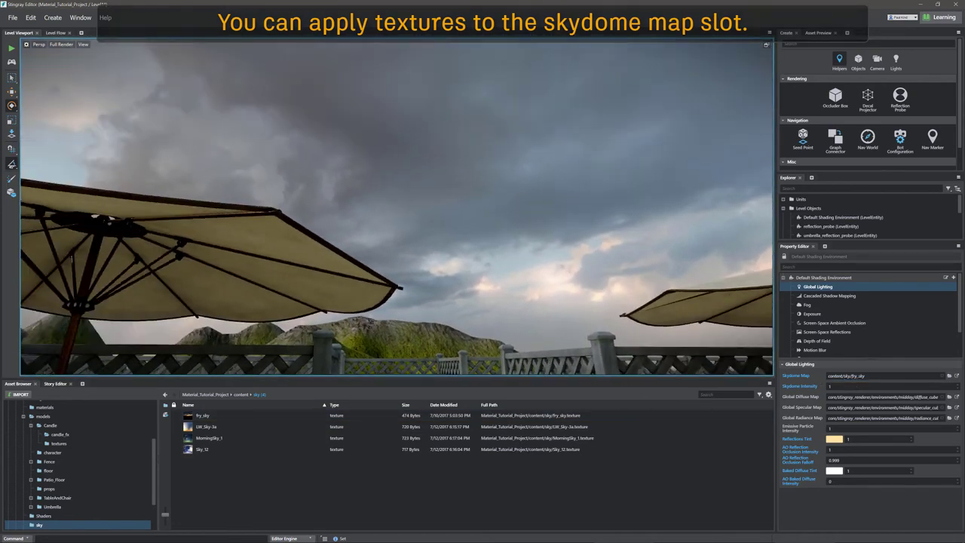
pyautogui.moveTo(413, 295); pyautogui.dragTo(389, 296, button='right')
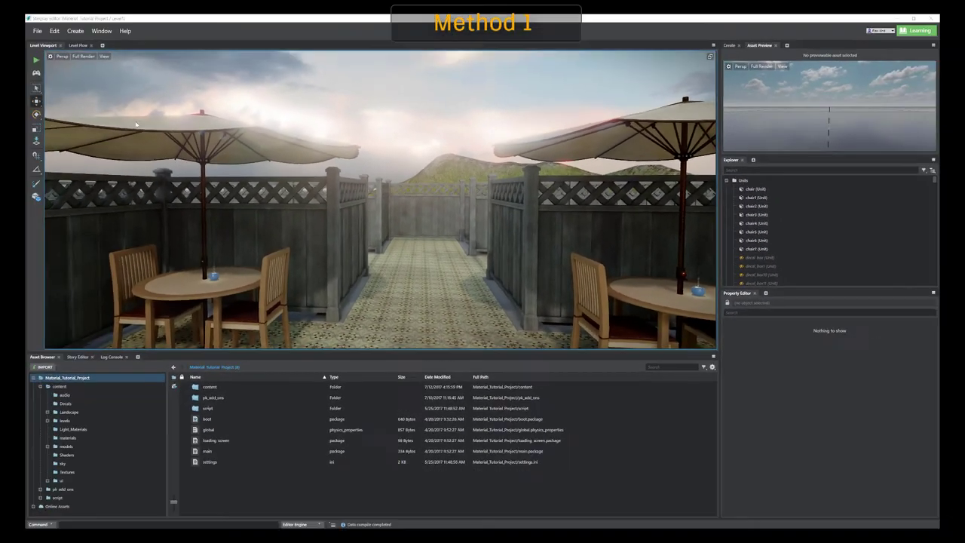
pyautogui.click(101, 33)
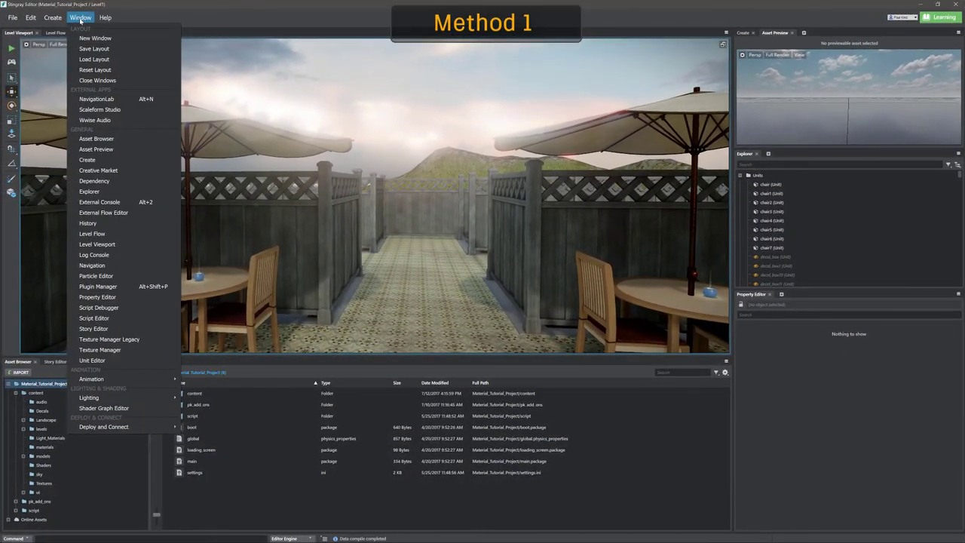
pyautogui.click(111, 351)
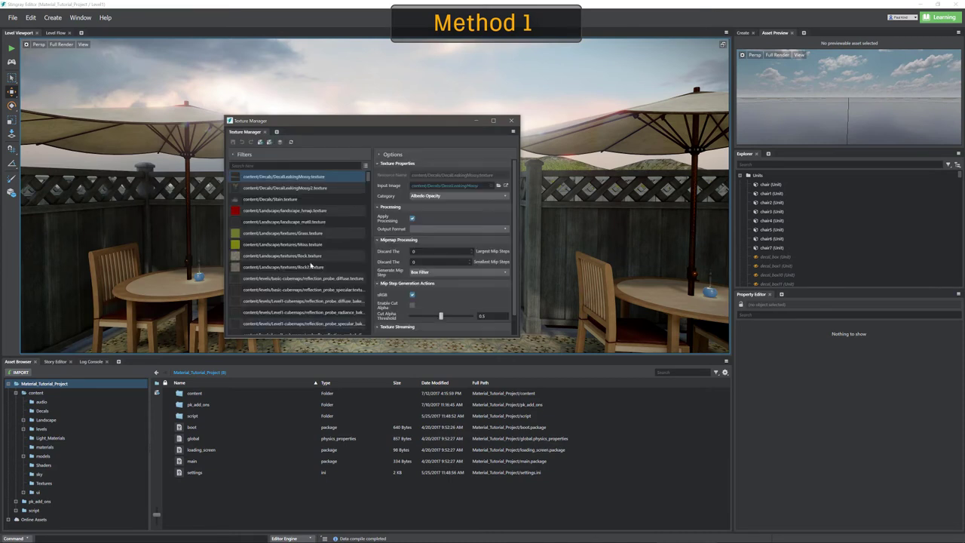
pyautogui.click(257, 164)
pyautogui.write('_color')
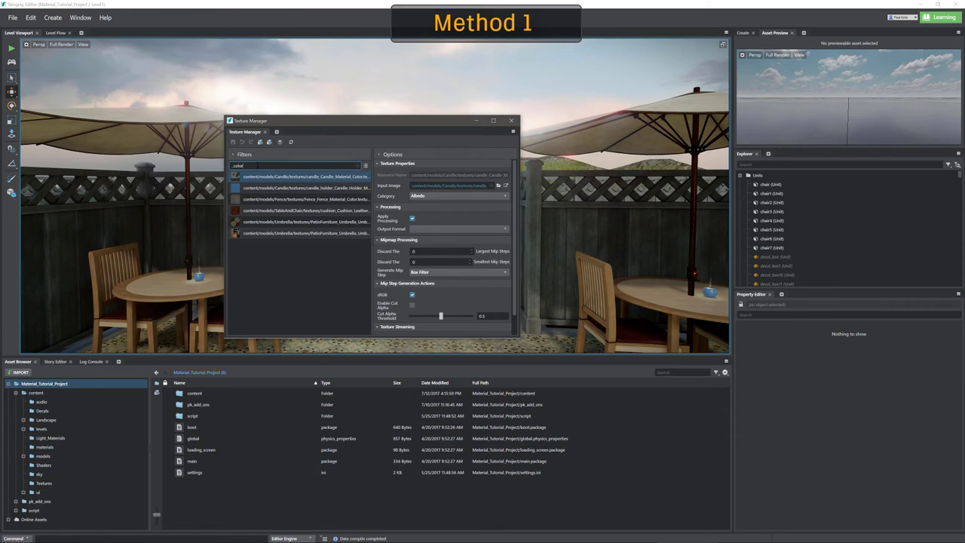
pyautogui.hotkey('ctrl', 'a')
pyautogui.write('wood')
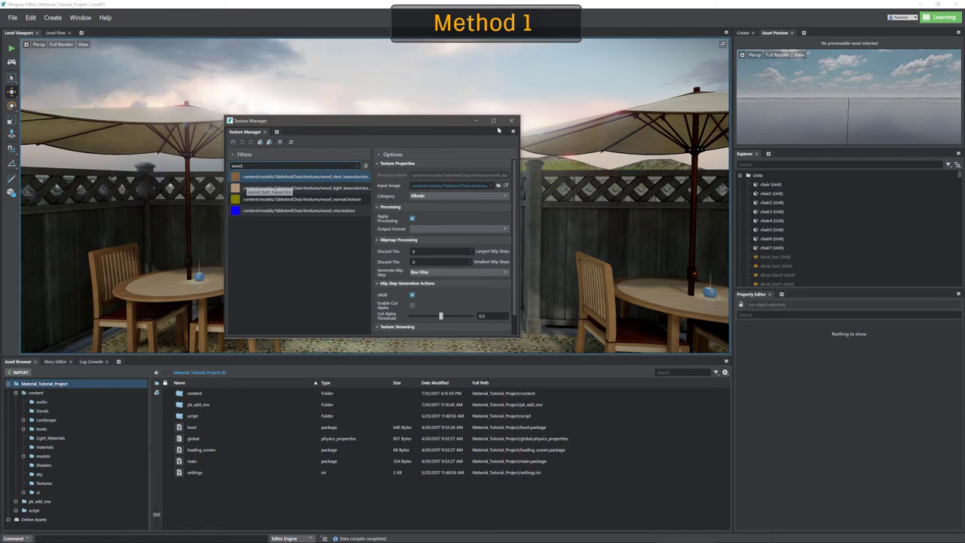
pyautogui.click(512, 121)
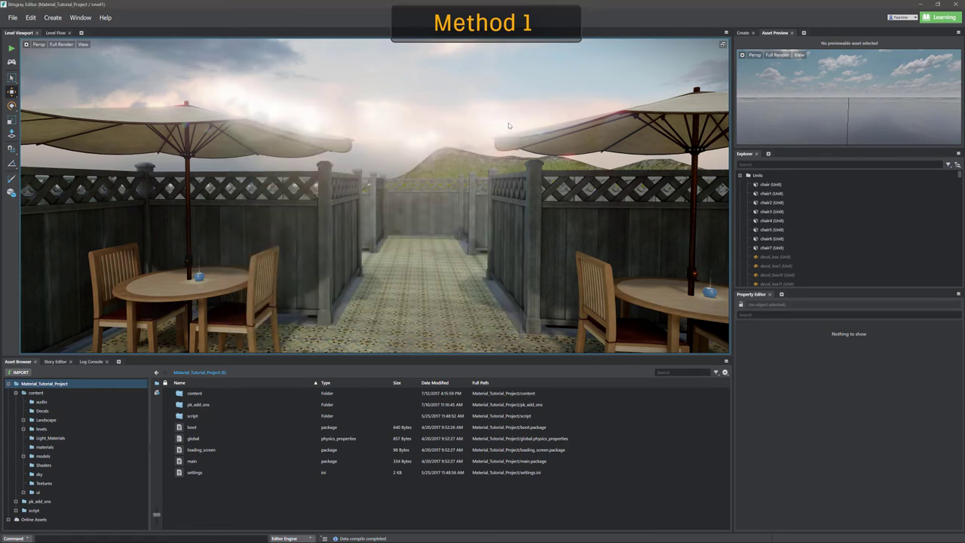
# Open wood_dark_basecolor from models > TableAndChair > textures and enlarge the Texture Manager
pyautogui.click(43, 457)
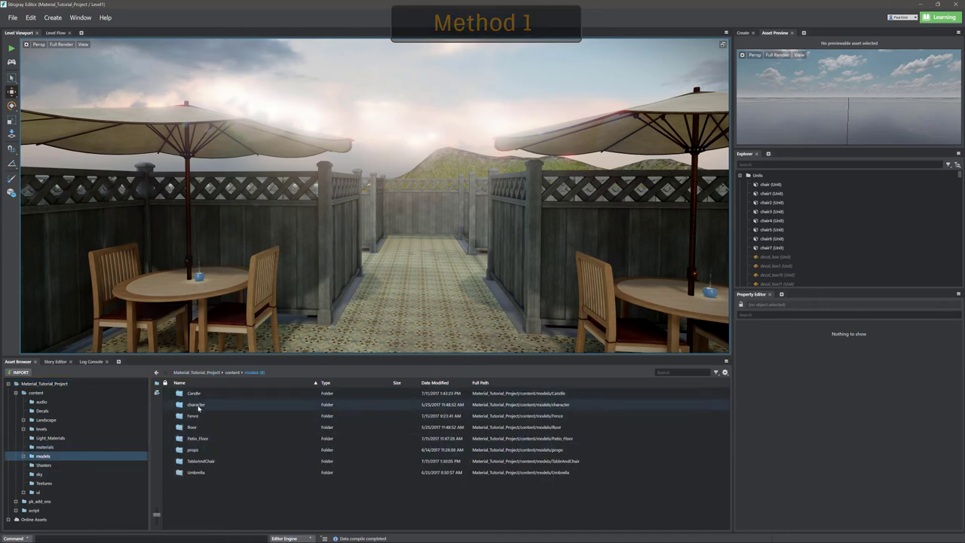
pyautogui.doubleClick(193, 461)
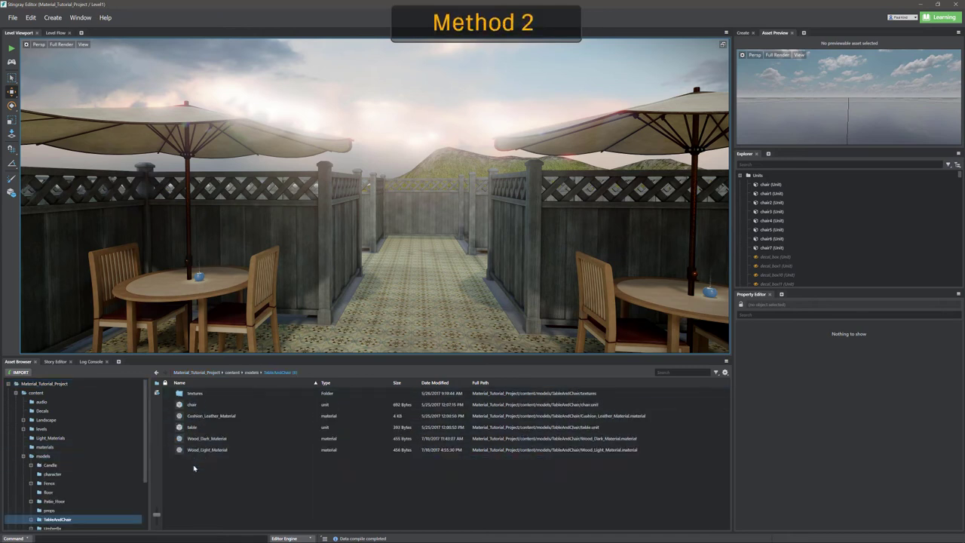
pyautogui.doubleClick(194, 394)
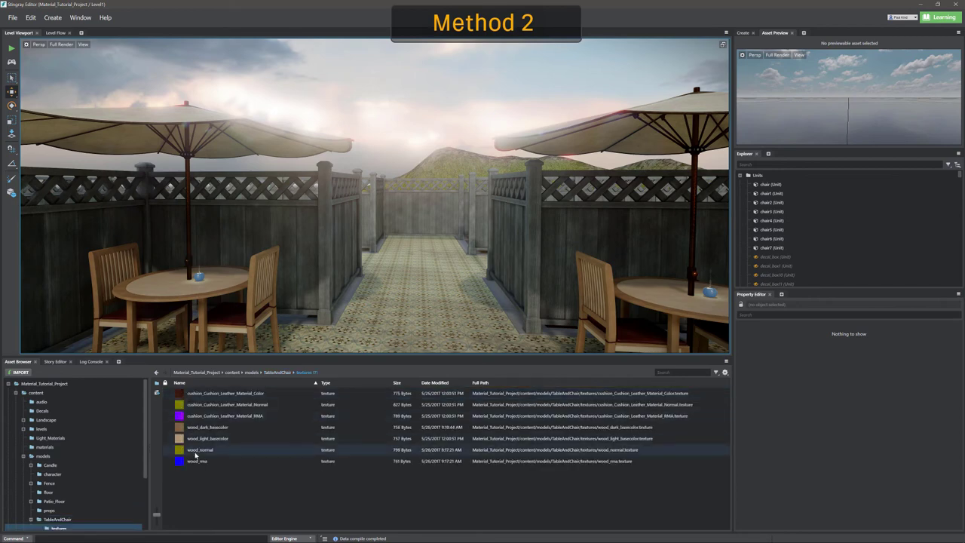
pyautogui.doubleClick(198, 429)
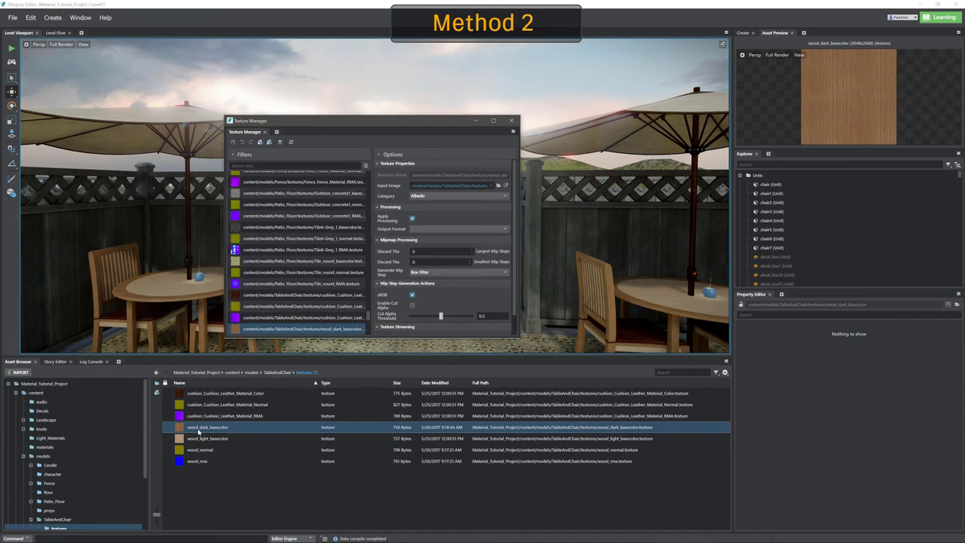
pyautogui.moveTo(521, 341); pyautogui.dragTo(646, 417)
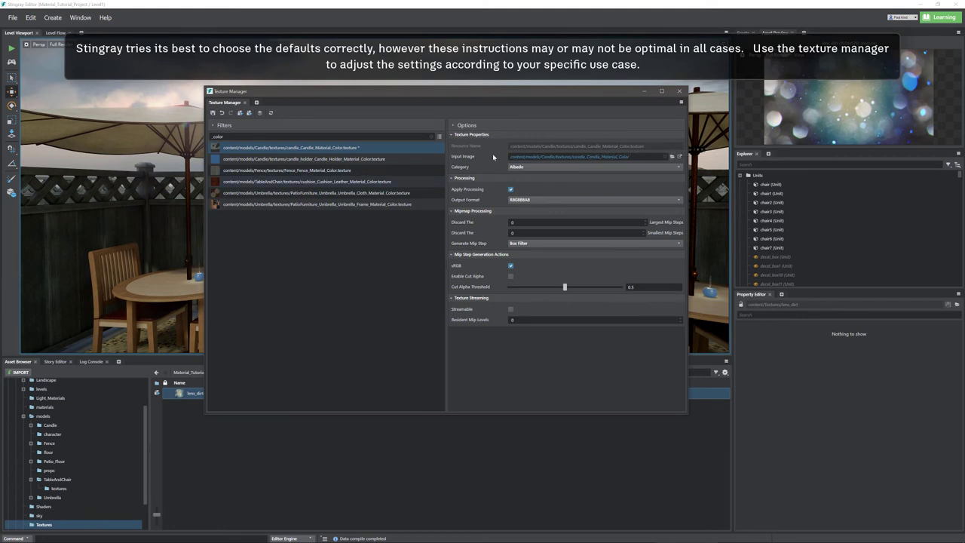
# Restrict property editing to Windows, set Output Format to DXT5, and save
pyautogui.click(457, 125)
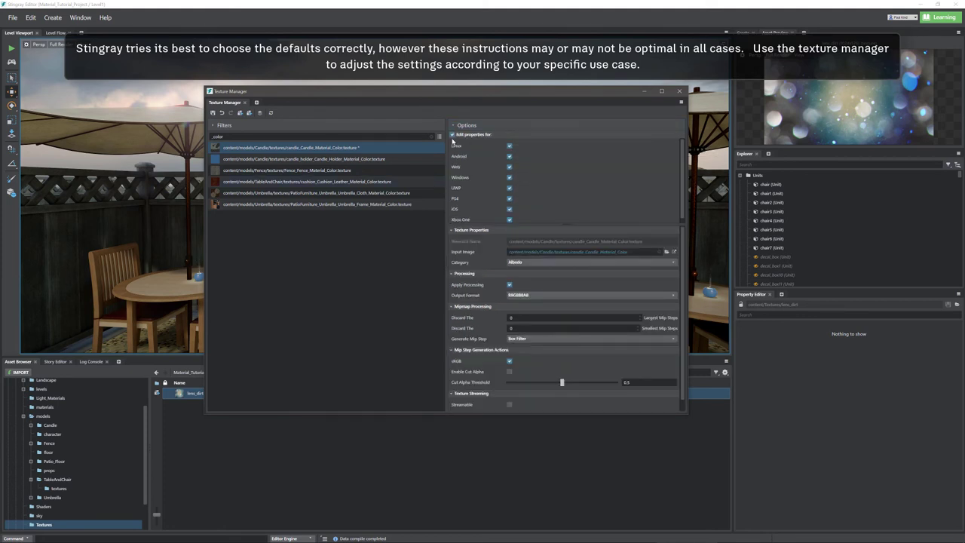
pyautogui.click(453, 135)
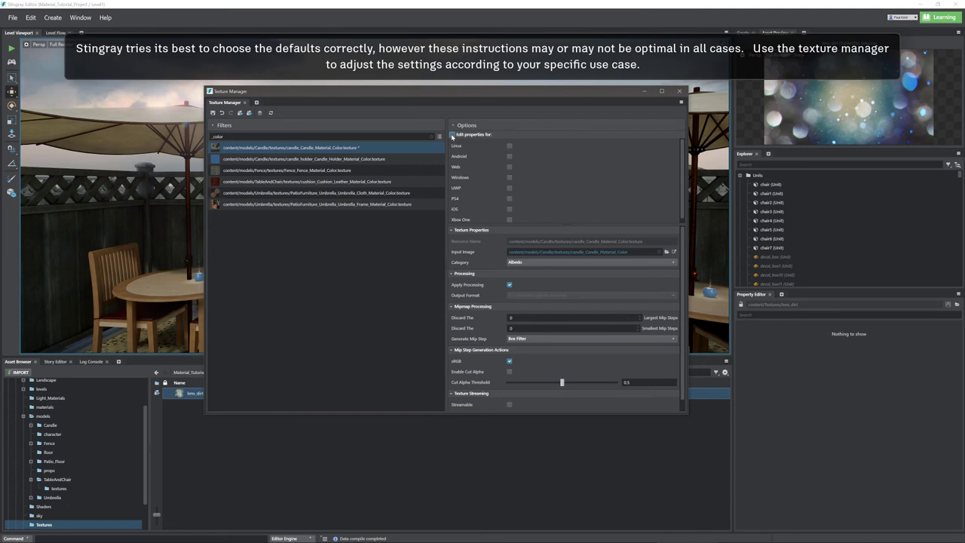
pyautogui.click(509, 178)
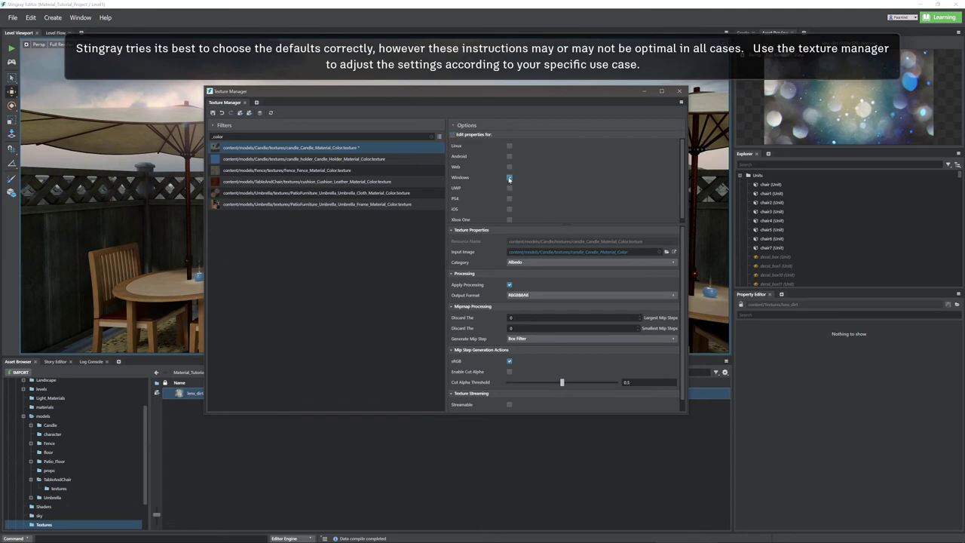
pyautogui.click(531, 295)
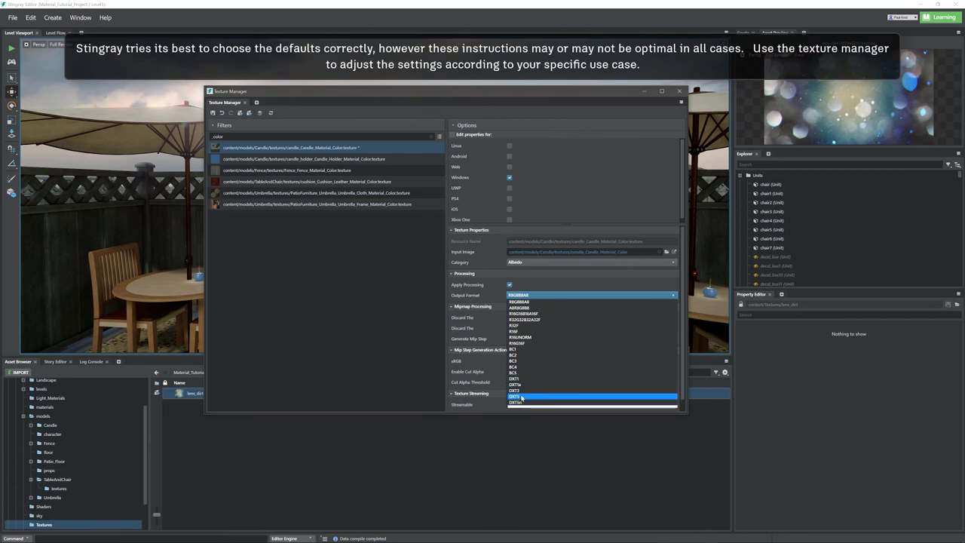
pyautogui.click(515, 397)
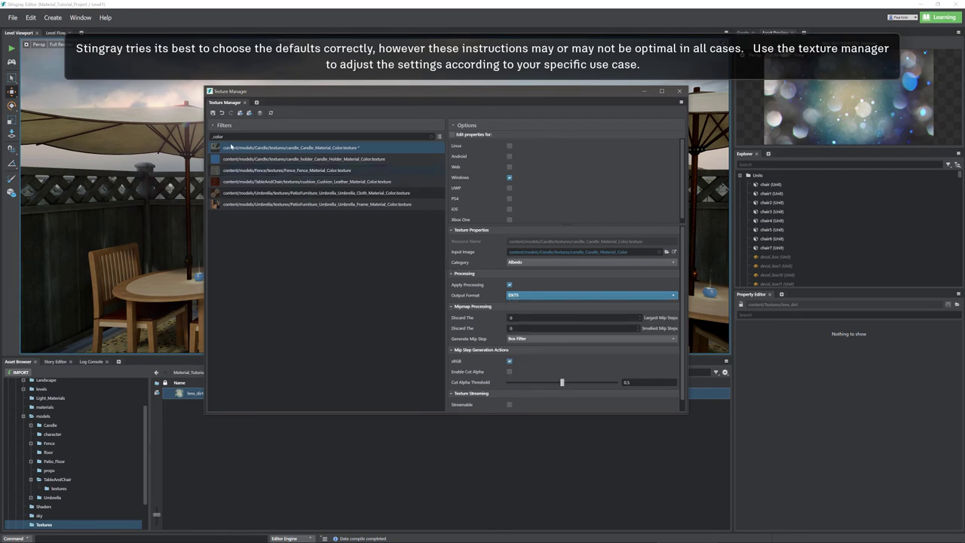
pyautogui.click(212, 113)
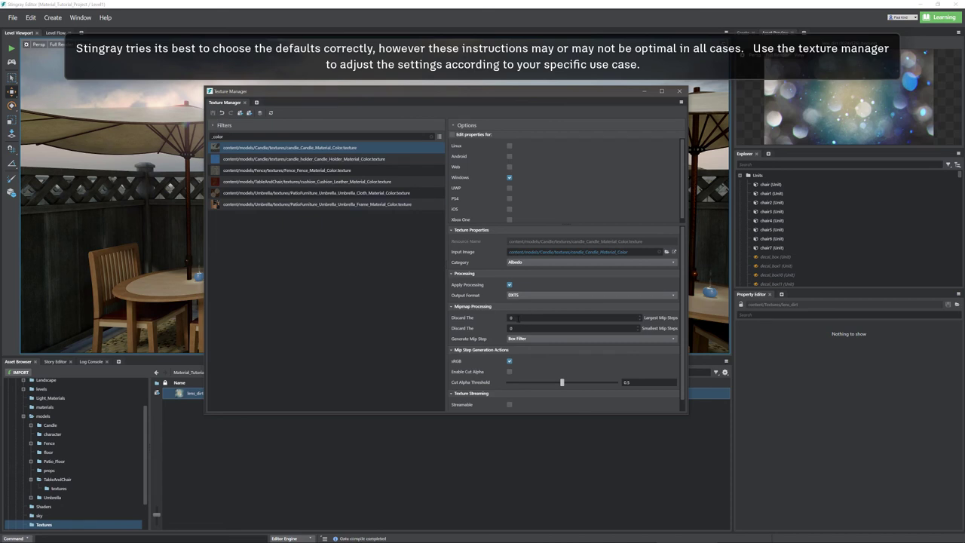
# Discard 1 largest mip step and keep Box Filter for mip generation
pyautogui.click(519, 318)
pyautogui.press('Tab')
pyautogui.scroll(-1, 532, 359)
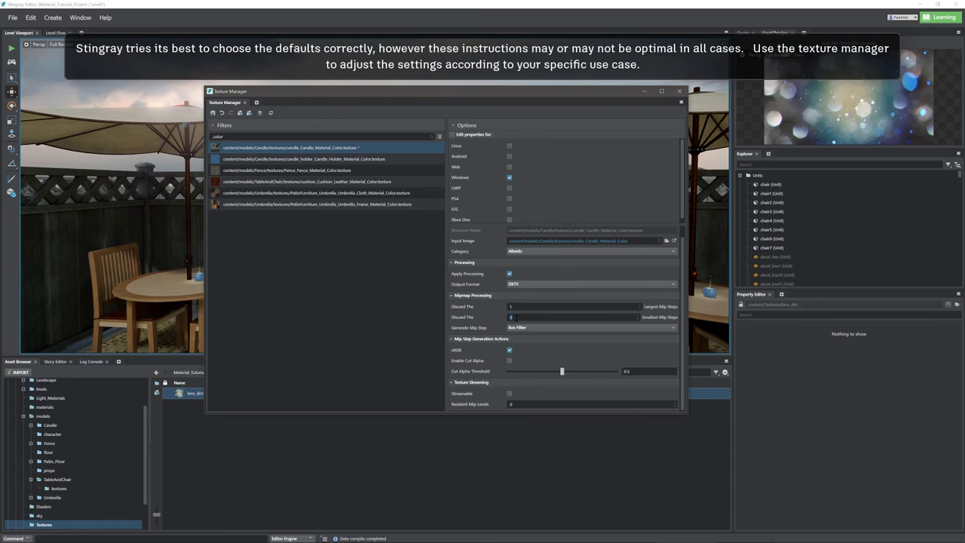
pyautogui.click(522, 329)
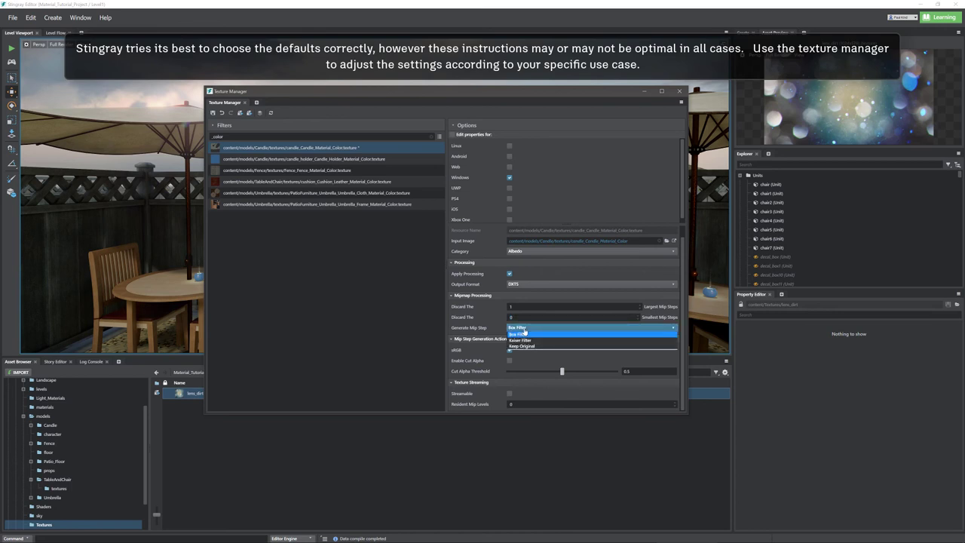
pyautogui.click(524, 333)
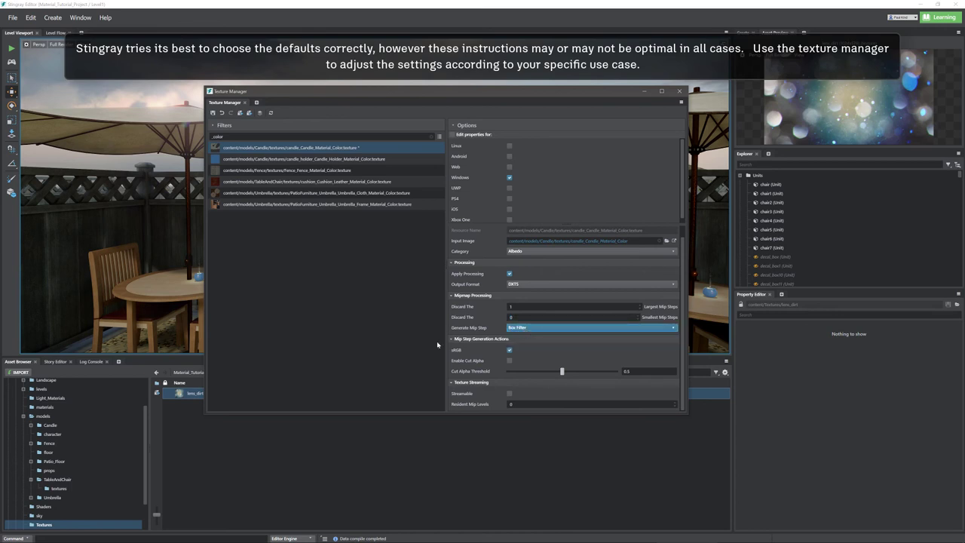
pyautogui.click(511, 351)
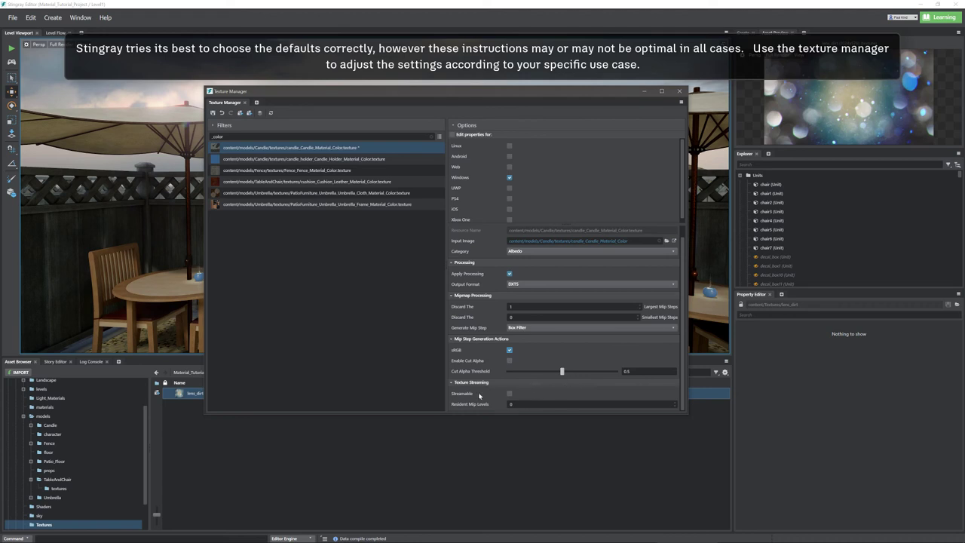
# Toggle texture streaming on and back off, keeping the category as Albedo
pyautogui.click(509, 395)
pyautogui.click(515, 405)
pyautogui.click(509, 393)
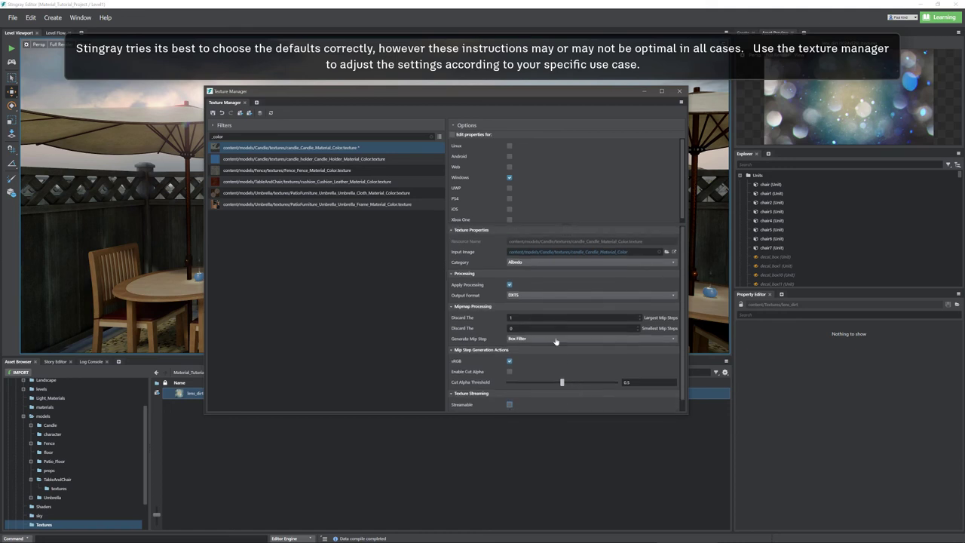
pyautogui.click(526, 263)
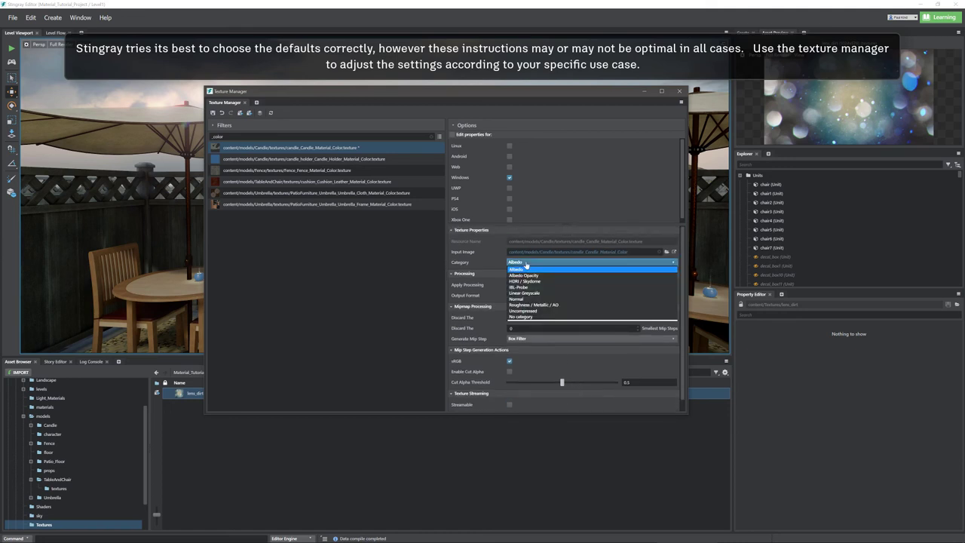
pyautogui.click(527, 270)
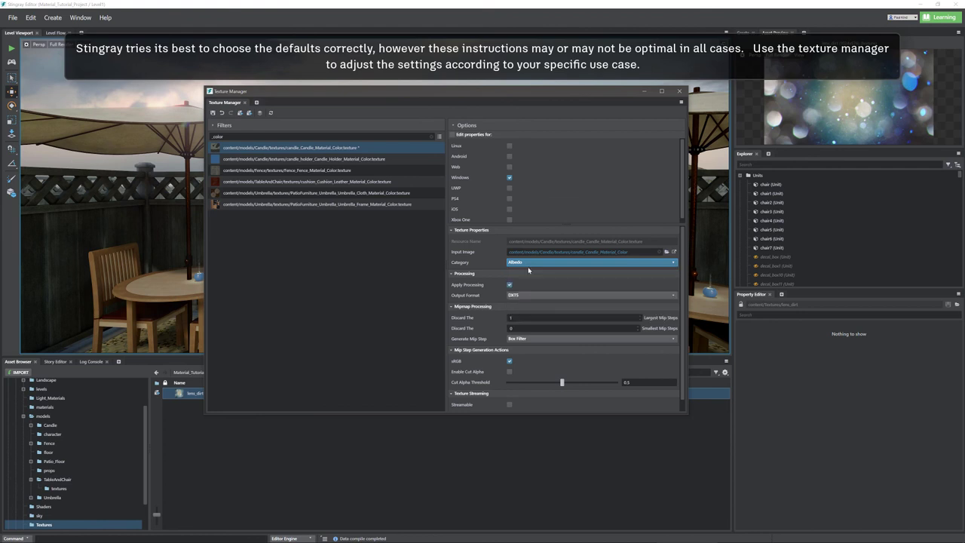